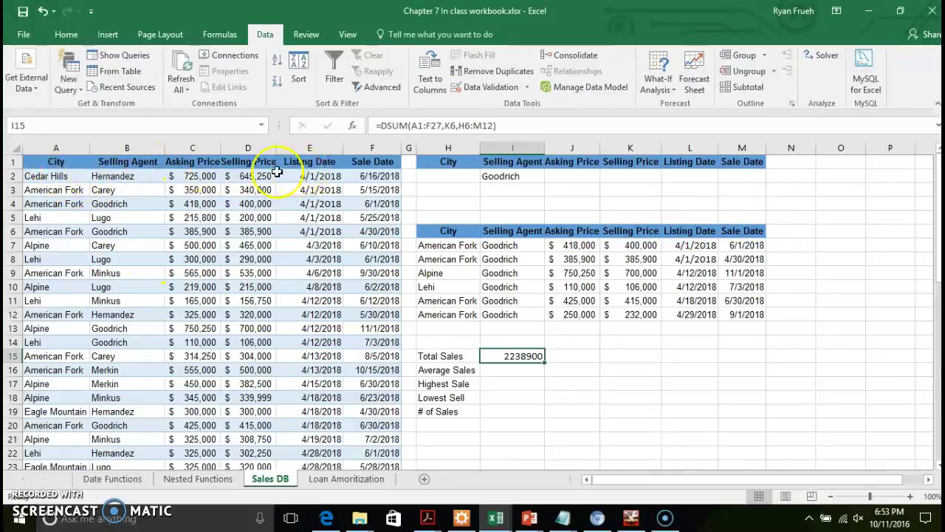
Start an Advanced Filter on the sales table with list range A1:F27, set to copy to another location.
mouse_move(935, 188)
left_mouse_down()
mouse_move(935, 261)
mouse_move(936, 185)
left_mouse_up()
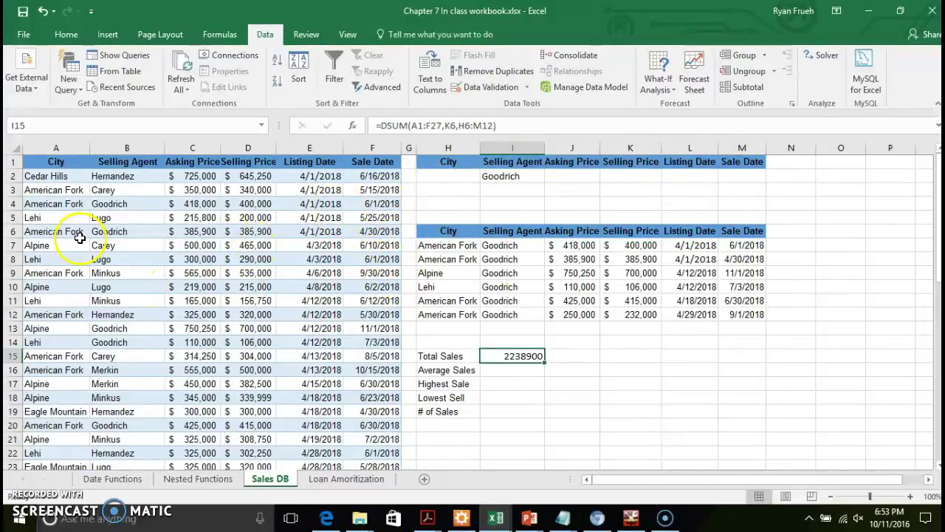
left_click_drag(64, 163, 254, 176)
left_click(263, 216)
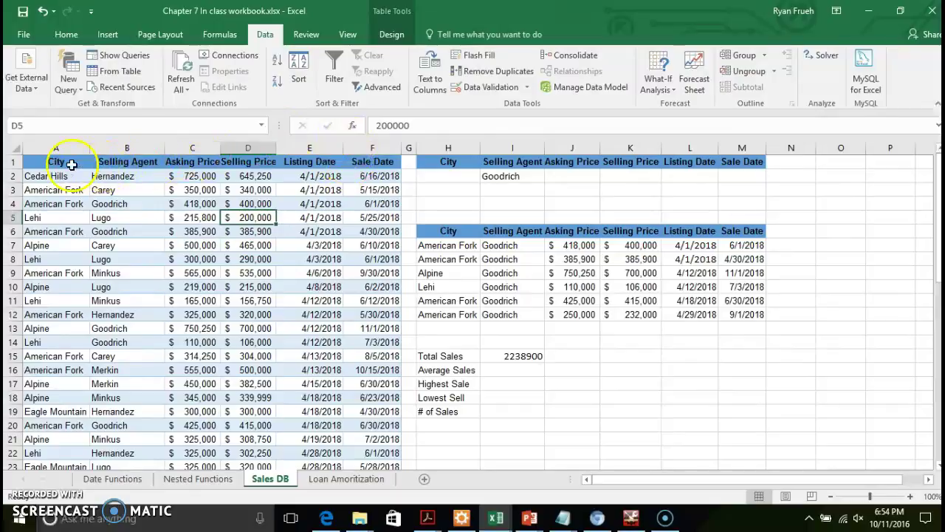
left_click(376, 91)
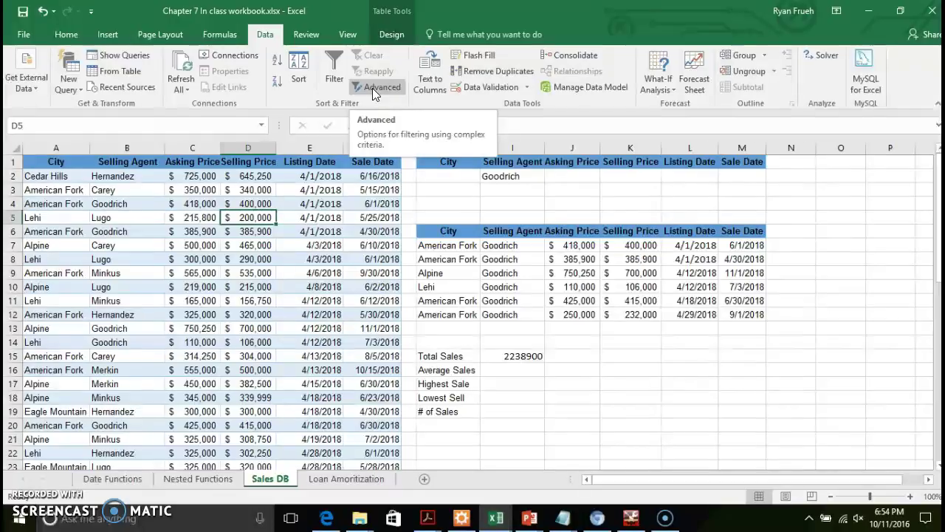
left_click(372, 88)
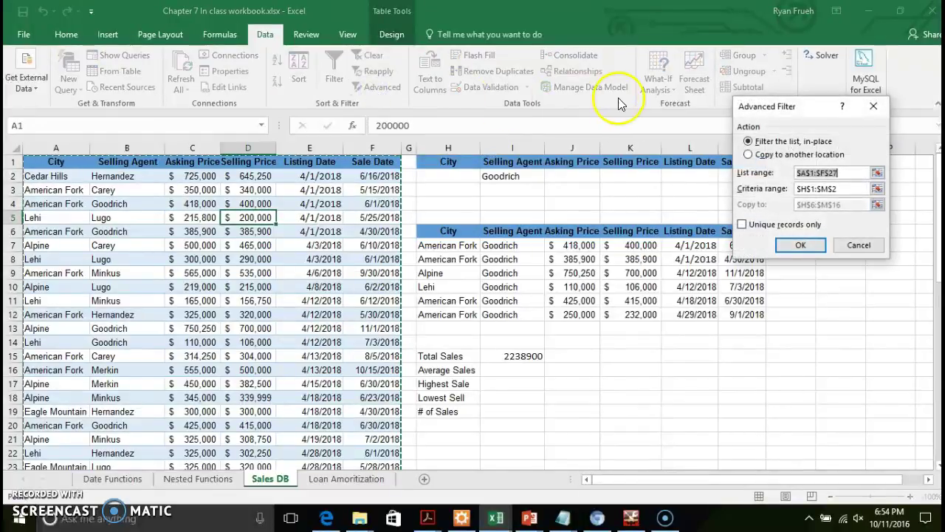
left_click(749, 155)
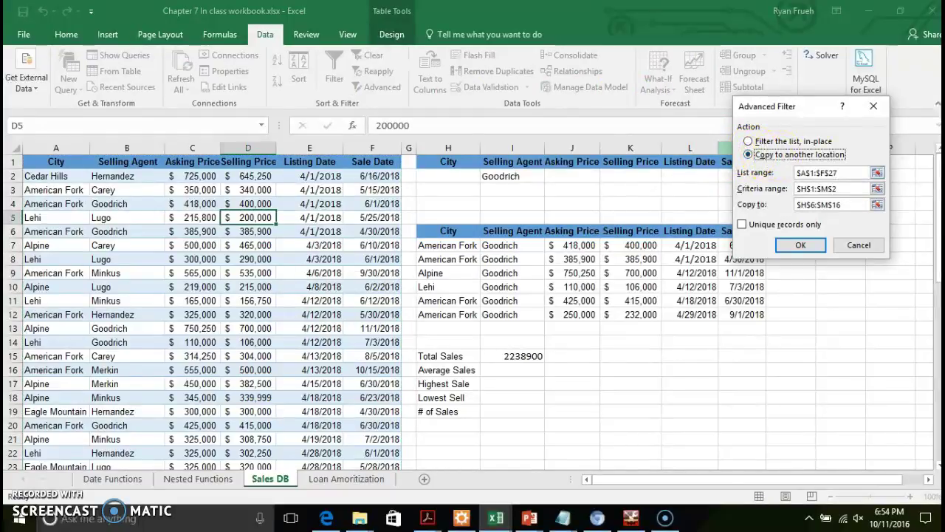
left_click(849, 172)
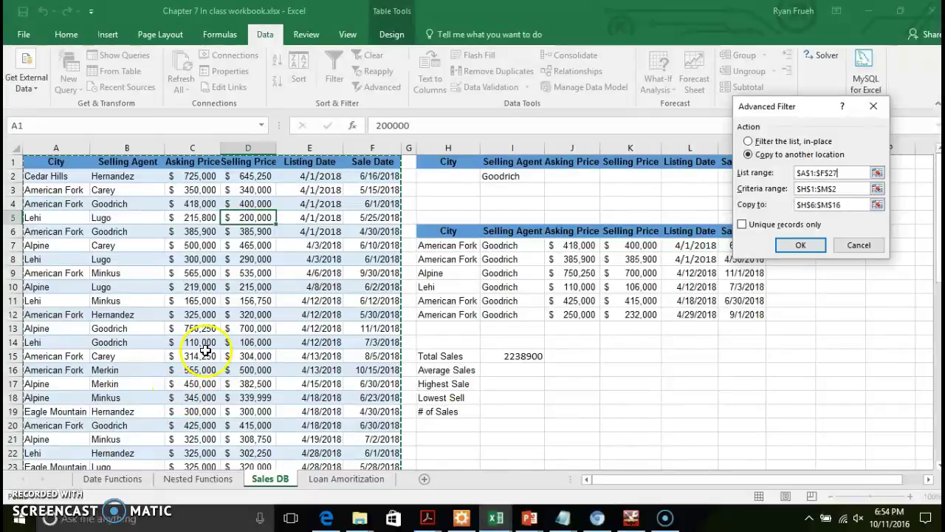
Set the filter's criteria range to the header and criteria rows H1:M2.
left_click(846, 189)
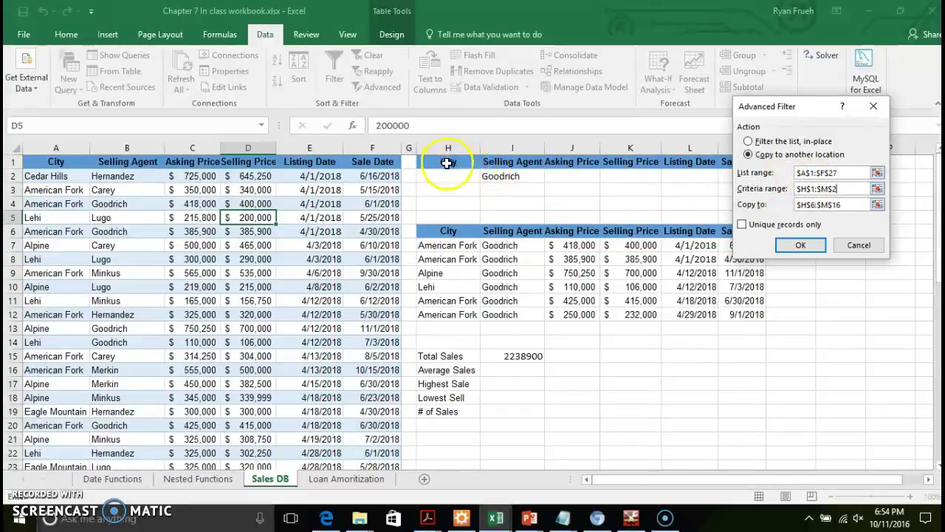
left_click_drag(805, 106, 806, 183)
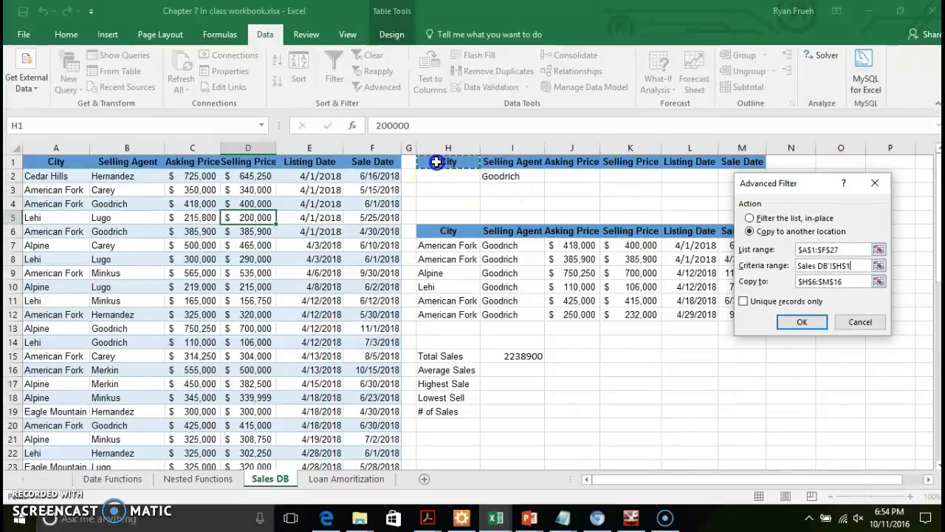
left_click_drag(436, 162, 480, 174)
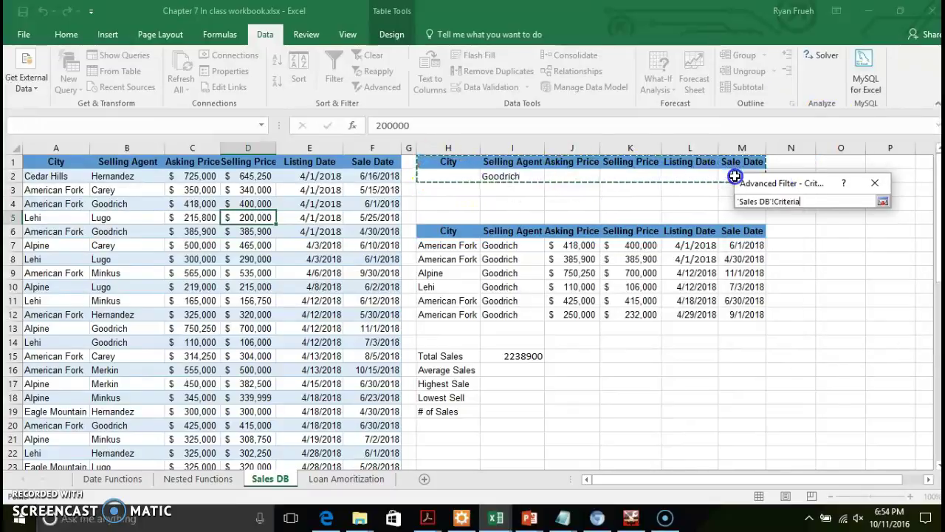
key("Return")
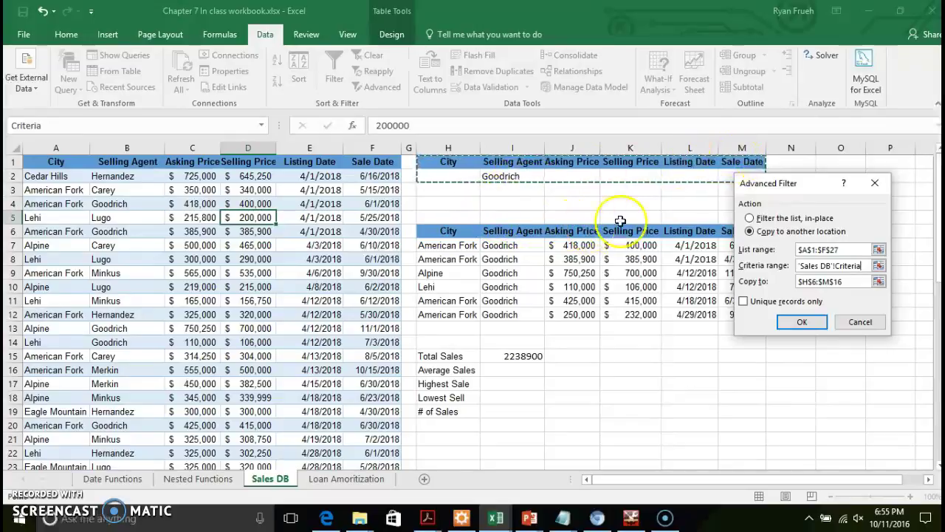
Set the filter's copy-to range to H6:M12, keeping the copy to another location option, and run the filter.
double_click(841, 282)
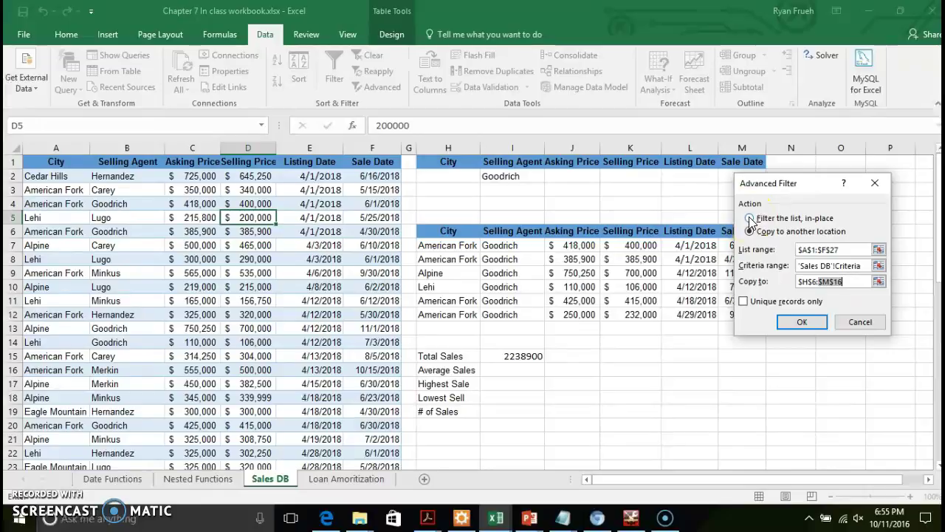
left_click(750, 232)
left_click(857, 281)
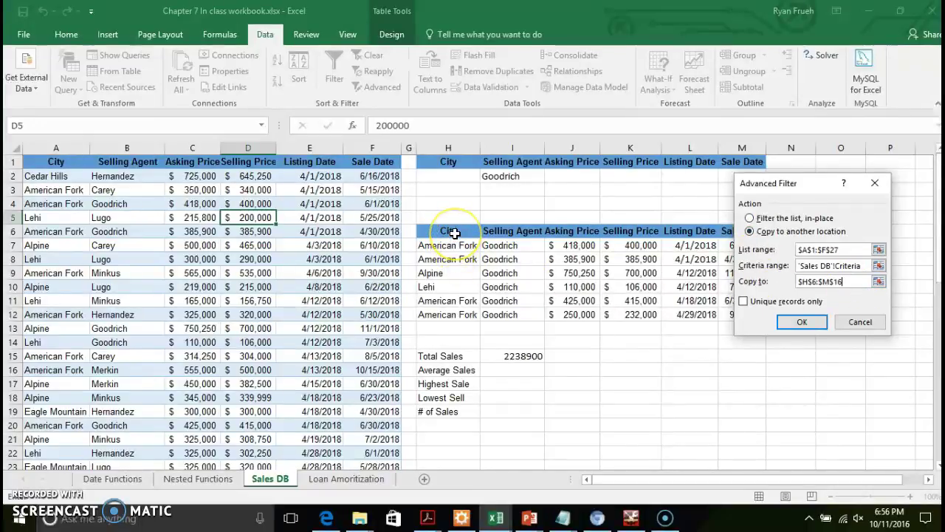
left_click_drag(454, 232, 735, 313)
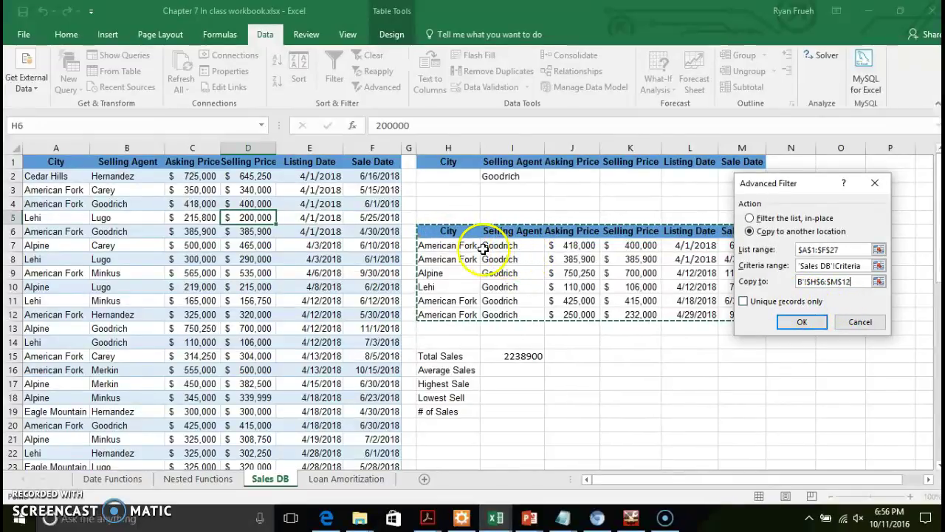
left_click(804, 321)
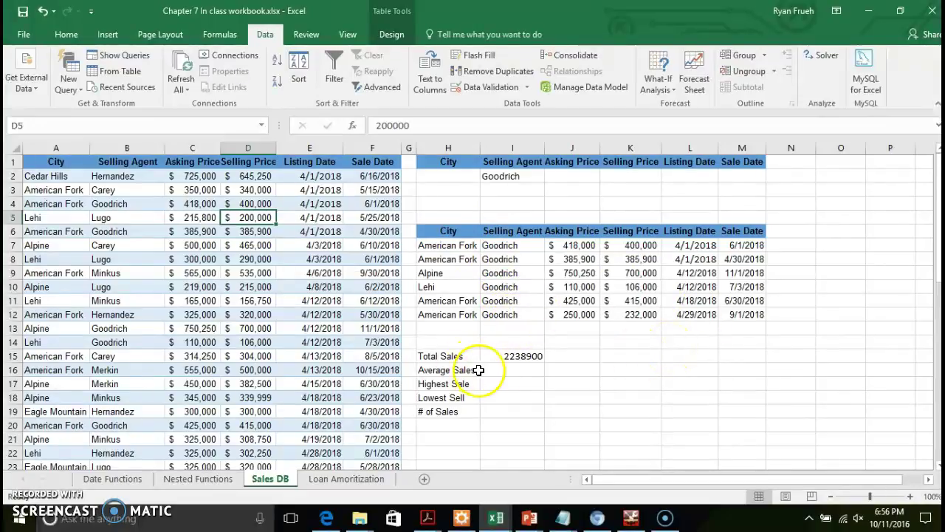
Examine the database, field and criteria arguments of the DSUM formula in the Total Sales cell I15.
left_click(523, 361)
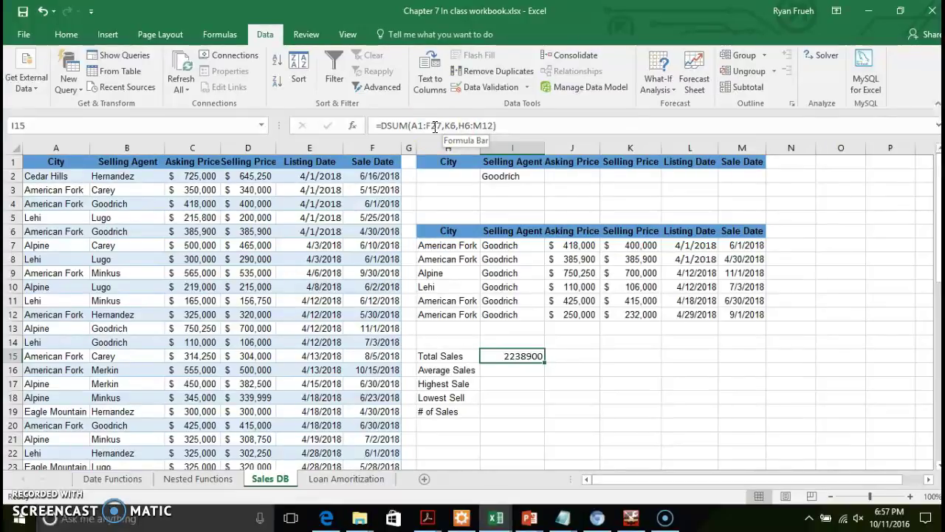
left_click(435, 126)
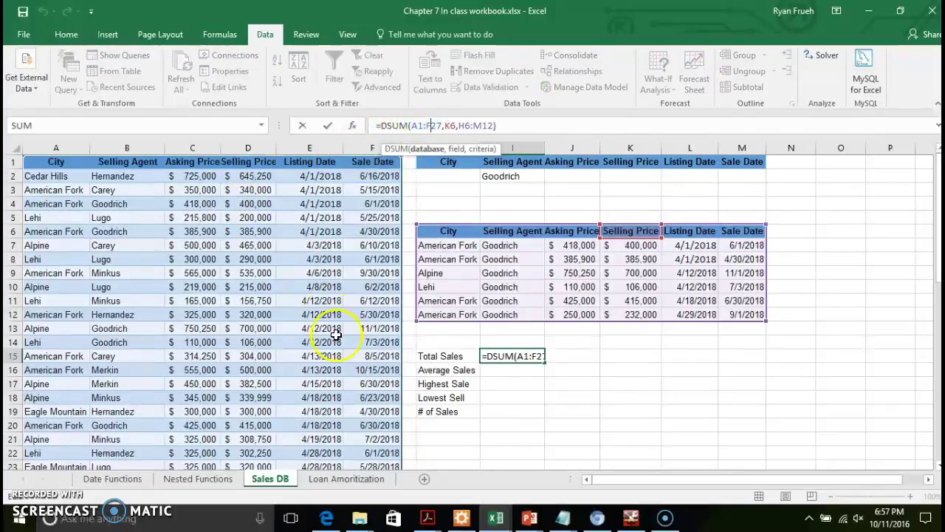
left_click(455, 127)
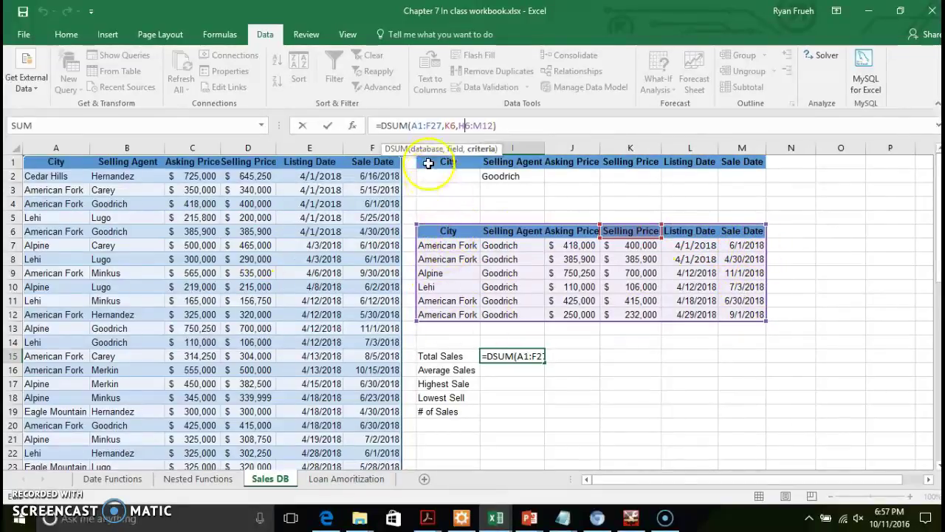
left_click(422, 125)
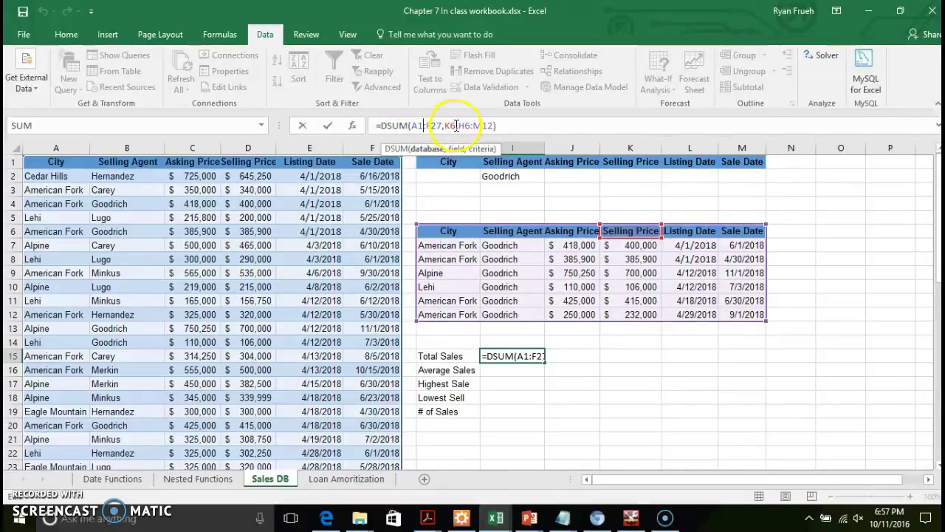
left_click(456, 126)
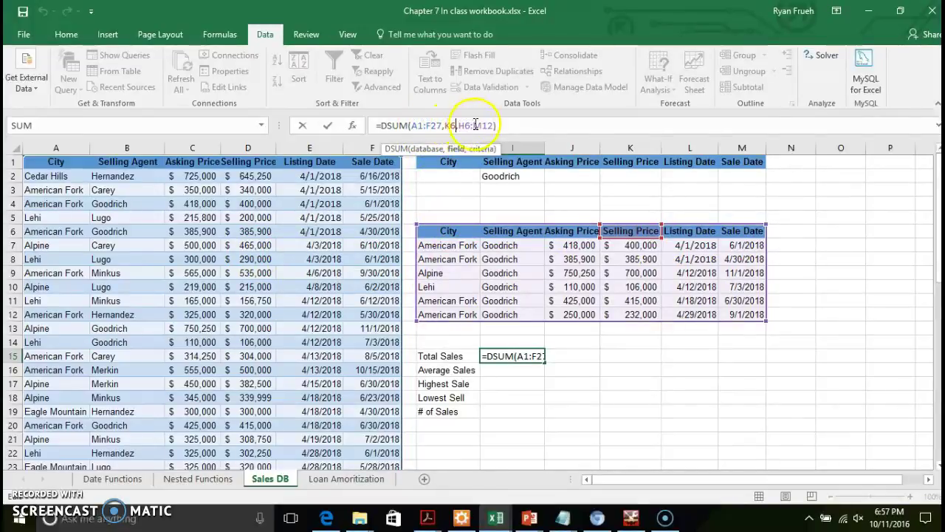
left_click(478, 125)
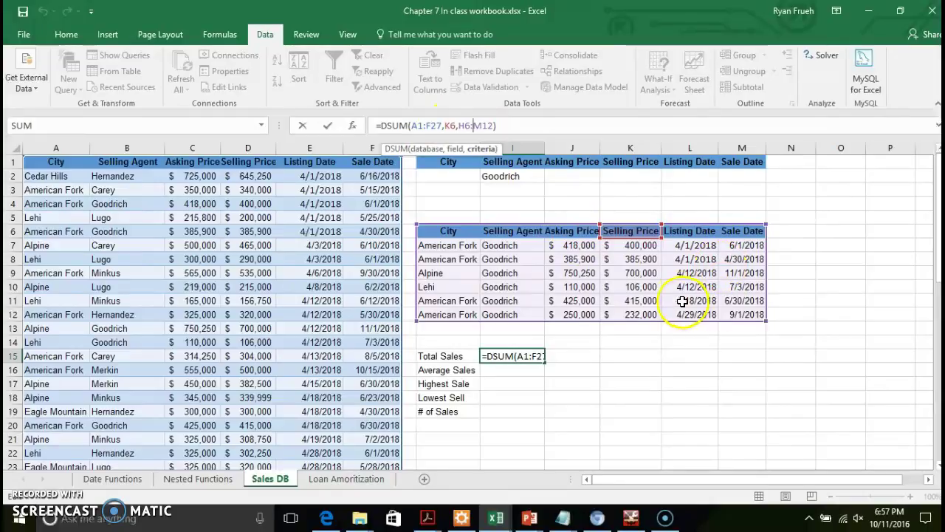
left_click(515, 125)
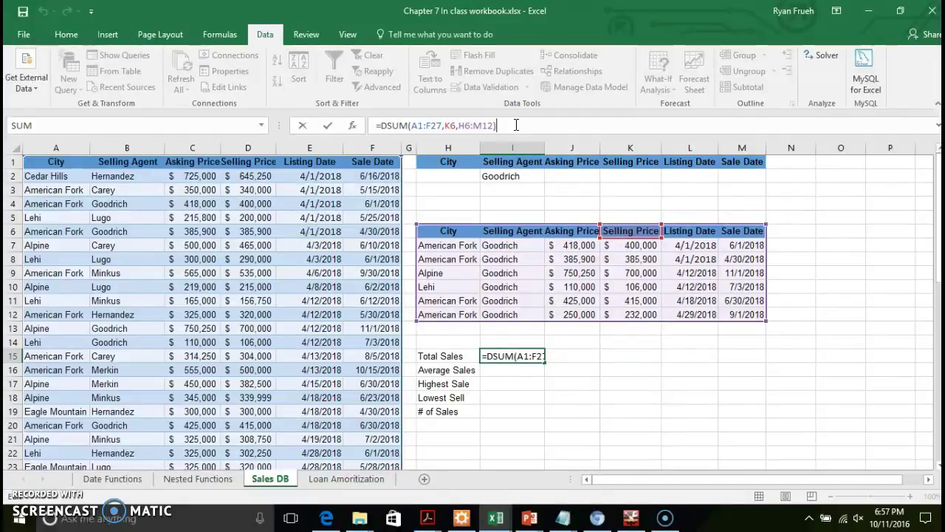
key("Return")
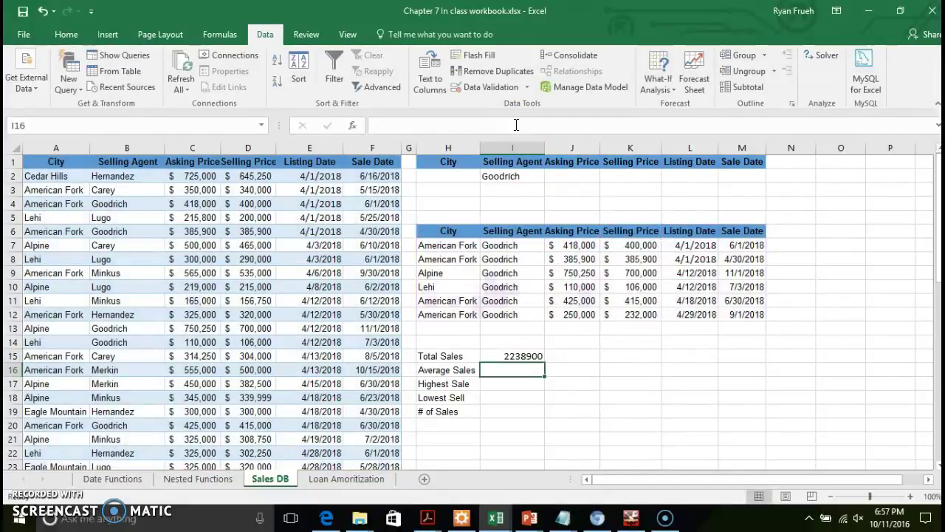
Format the Total Sales result in I15 as Accounting currency.
left_click(526, 357)
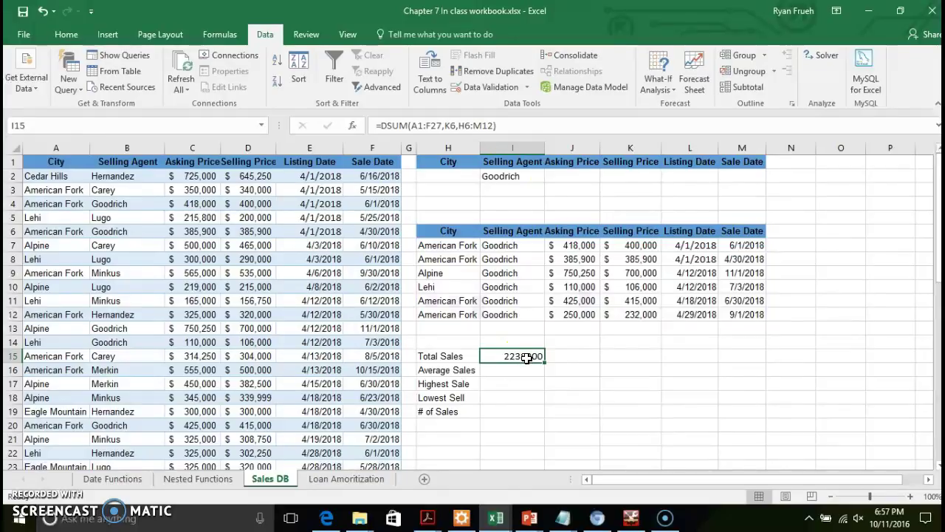
left_click(56, 34)
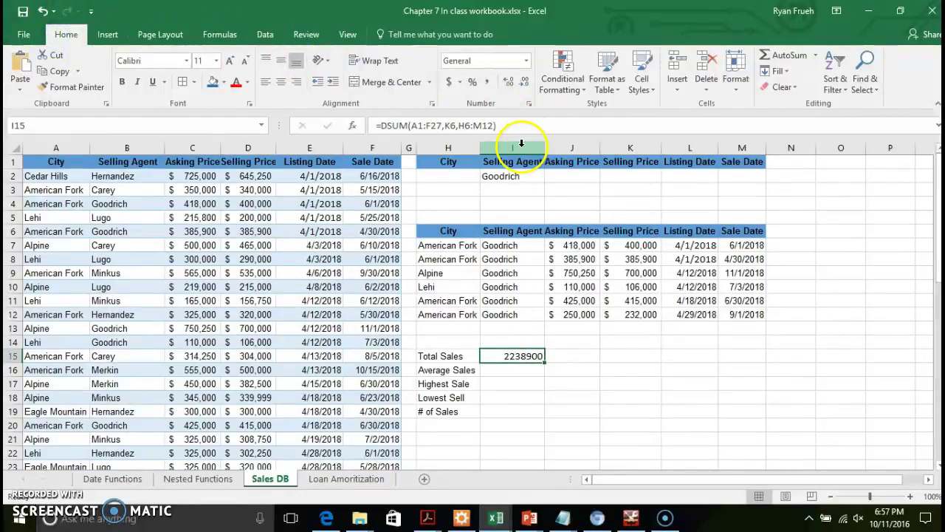
left_click(449, 84)
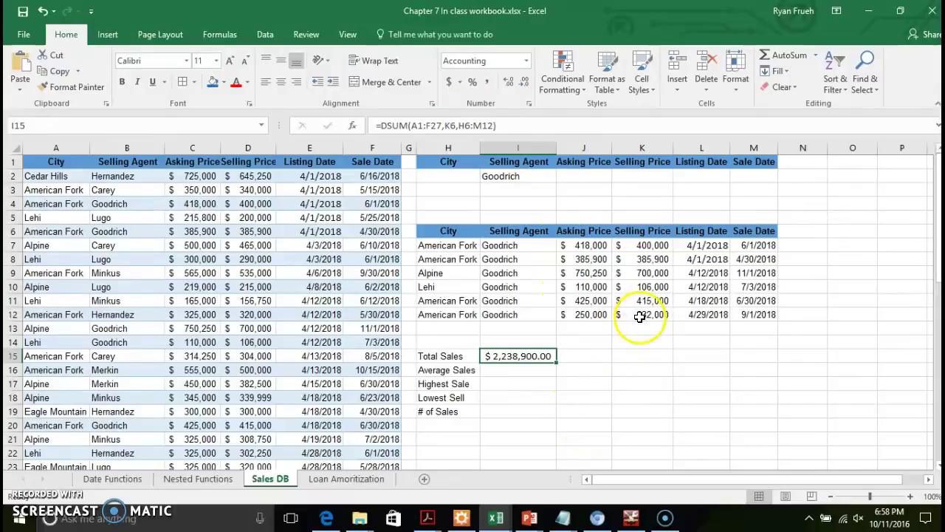
Select the extracted selling prices K7:K12 to check their sum against Total Sales.
left_click(660, 246)
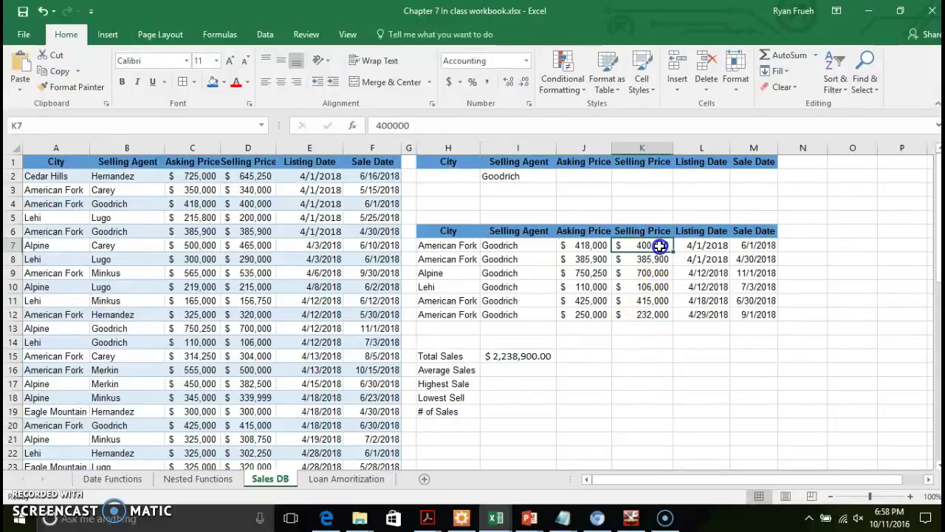
left_click_drag(660, 246, 651, 314)
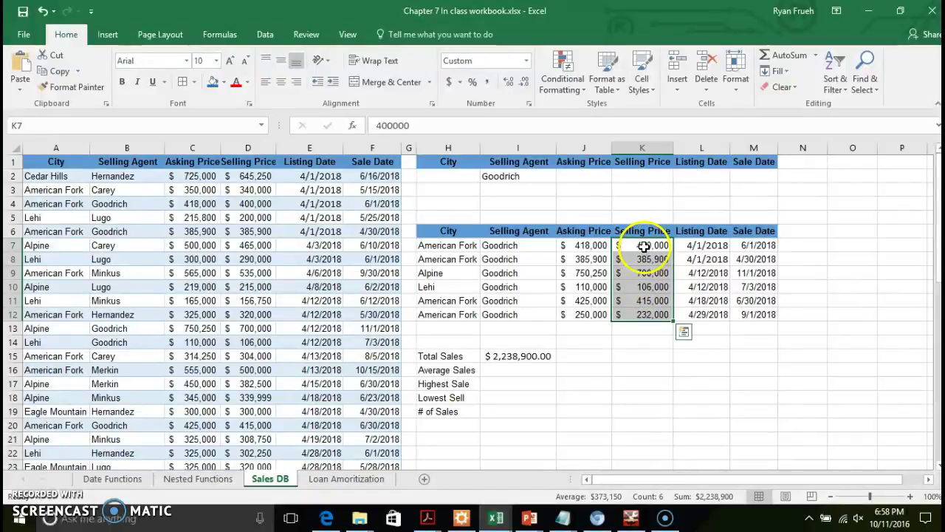
left_click_drag(644, 246, 649, 318)
mouse_move(643, 247)
left_mouse_down()
mouse_move(658, 317)
mouse_move(632, 245)
left_mouse_up()
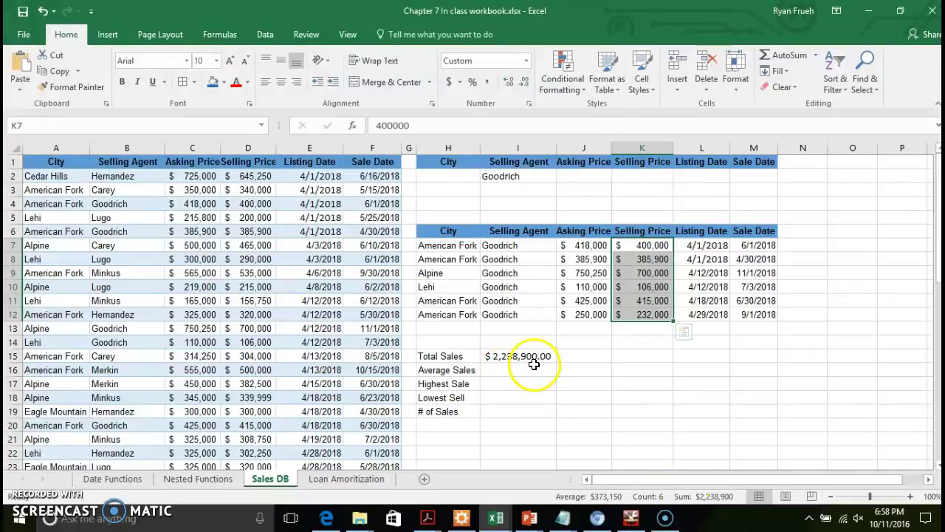
Enter =DAVERAGE(A1:F27,K6,H6:M12) in the Average Sales cell I16, based on the Total Sales formula.
left_click(501, 356)
left_click(517, 371)
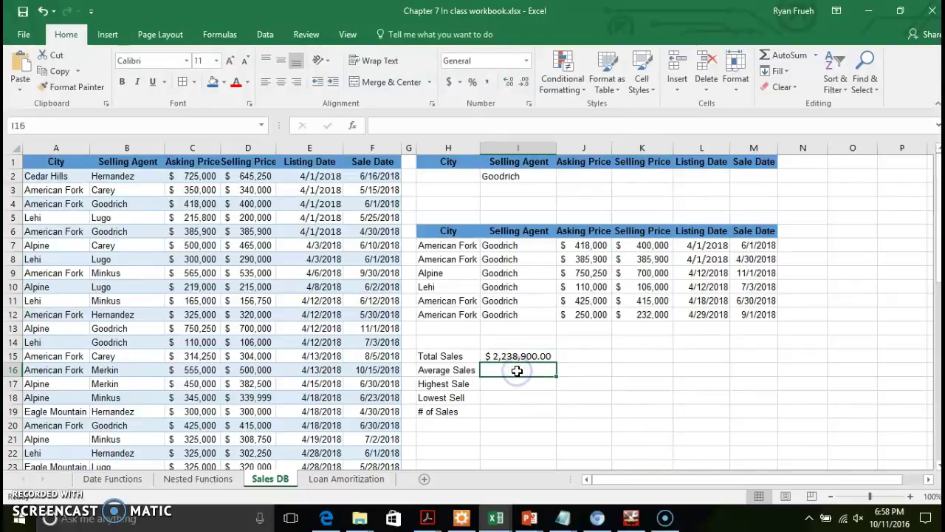
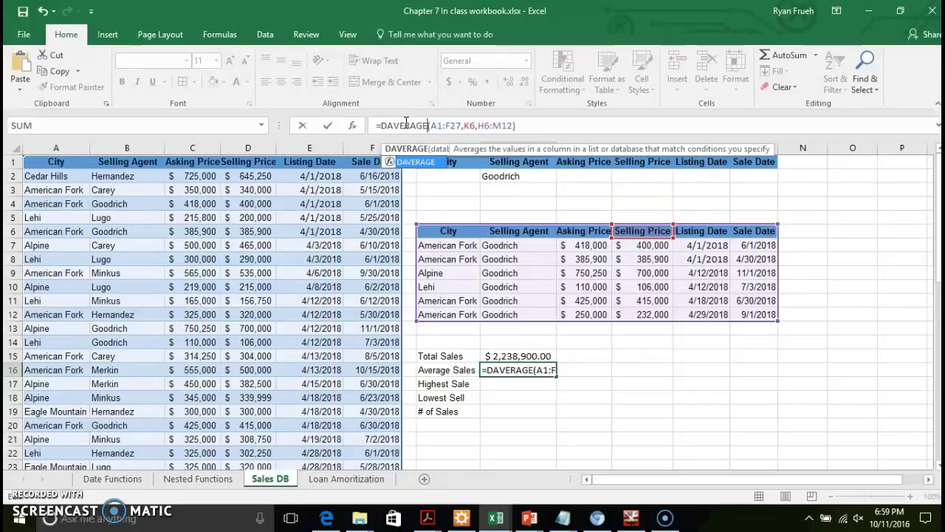
key("Return")
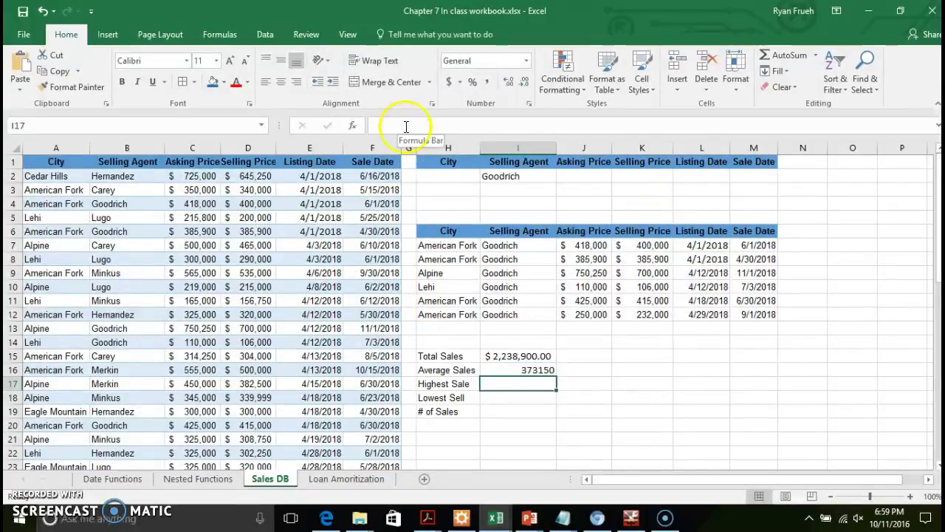
Put the DSUM formula into the Highest Sale cell I17 and change it to =DMAX(A1:F27,K6,H6:M12).
left_click(540, 382)
type("=DSUM(A1:F27,K6,H6:M12)")
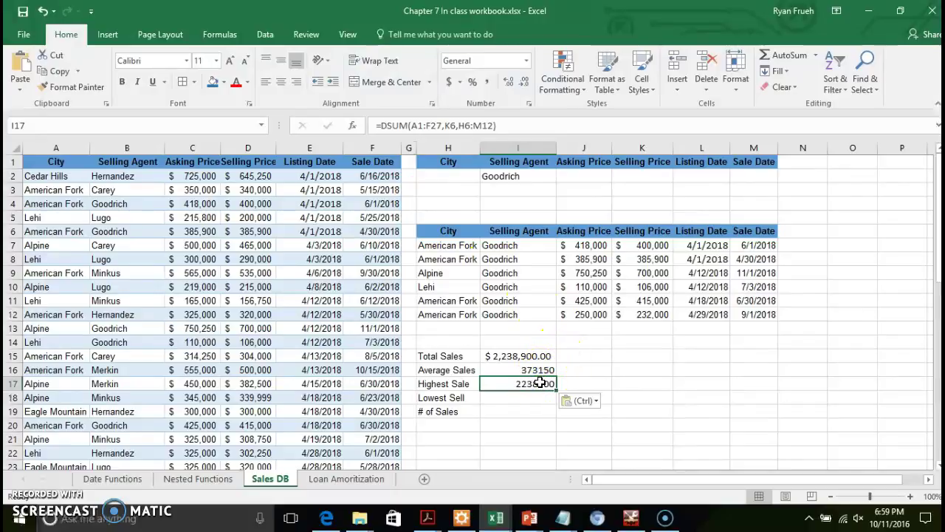
left_click(406, 125)
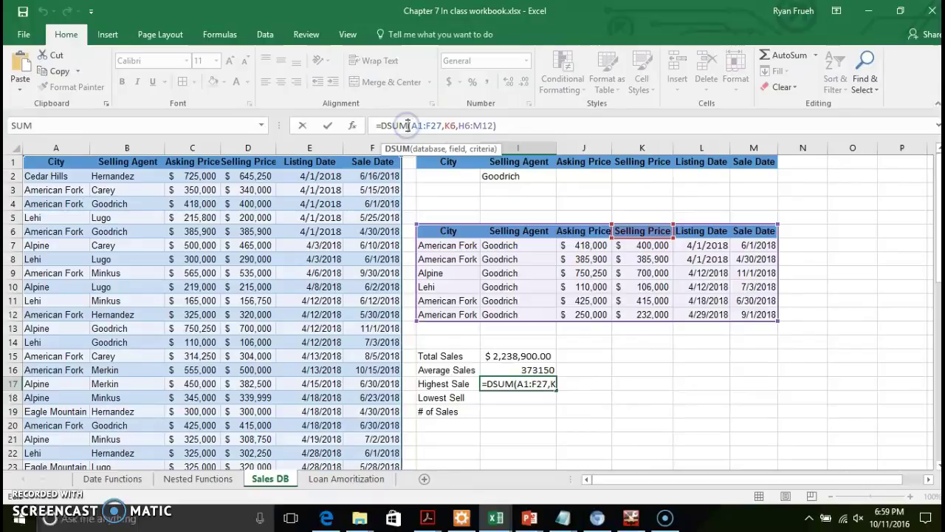
key("BackSpace")
key("BackSpace")
key("BackSpace")
type("MAX")
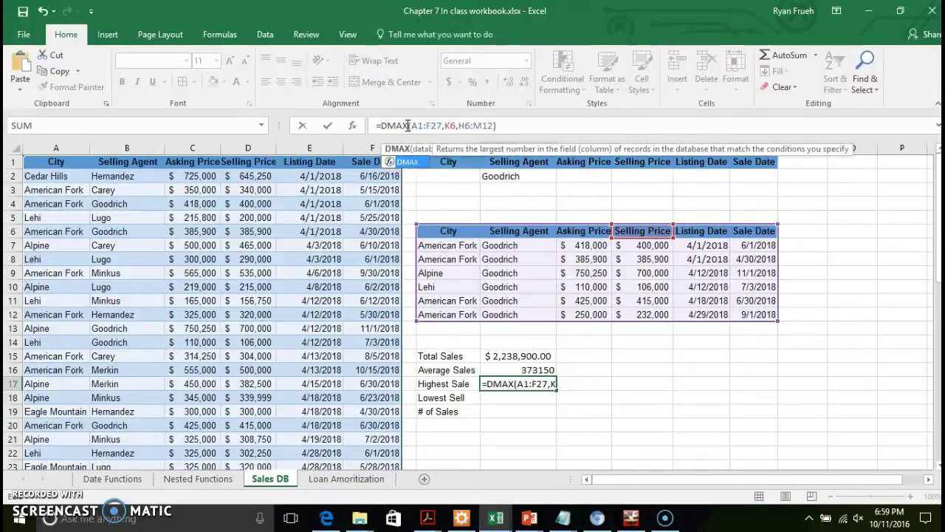
key("Return")
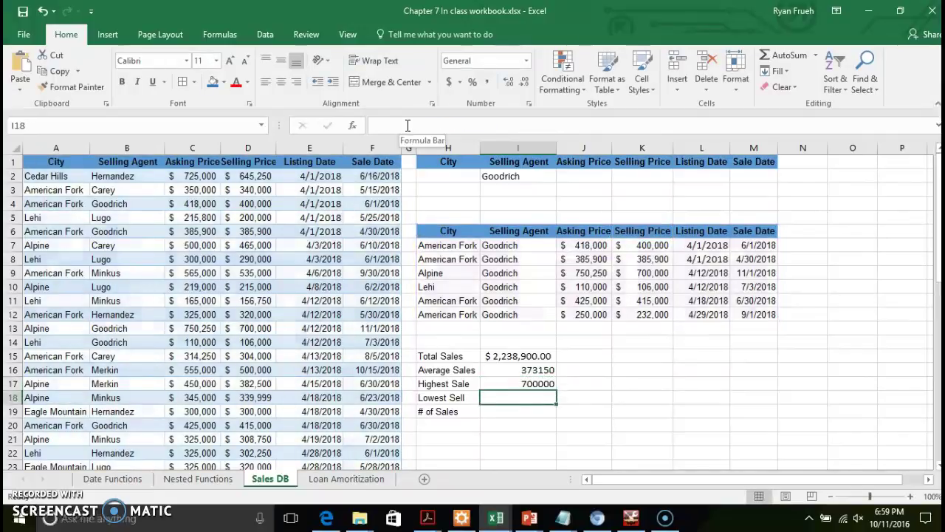
Put the DSUM formula into the Lowest Sell cell I18 and change it to =DMIN(A1:F27,K6,H6:M12).
left_click(539, 400)
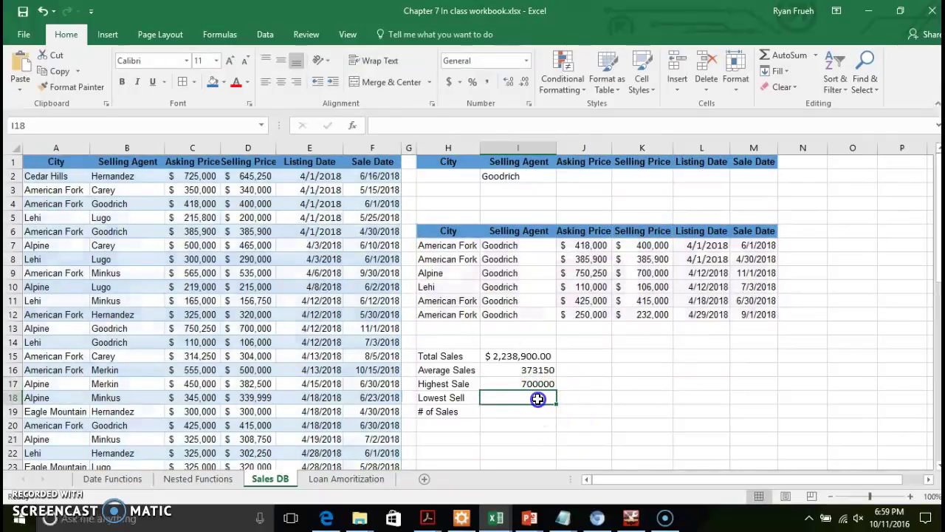
type("=DSUM(A1:F27,K6,H6:M12)")
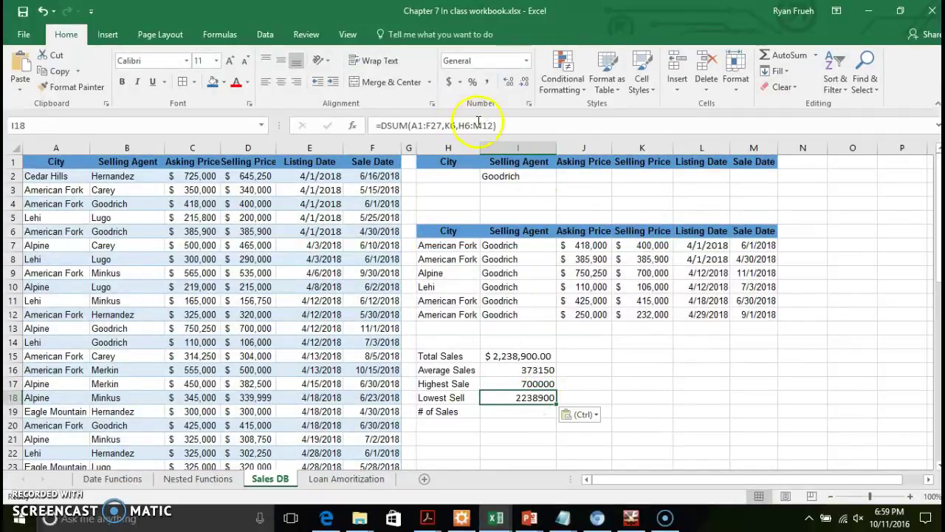
left_click(407, 127)
key("BackSpace")
key("BackSpace")
key("BackSpace")
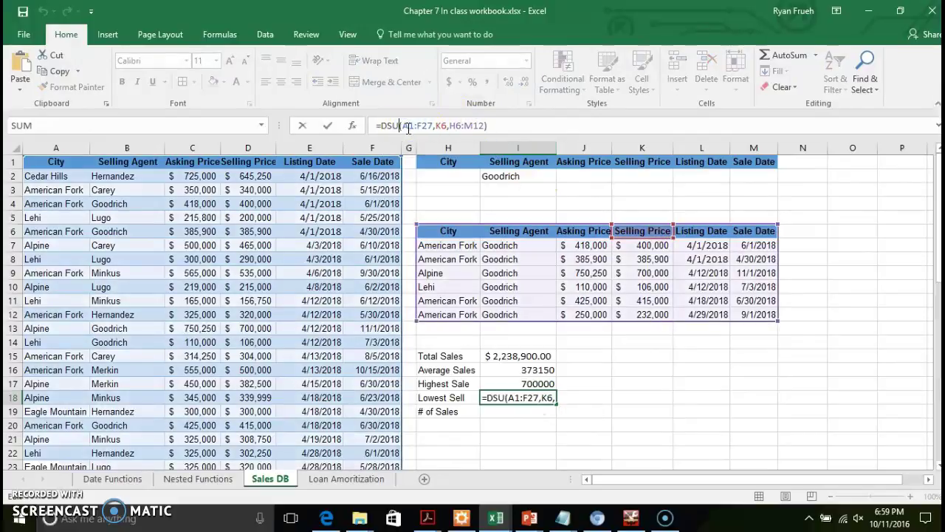
type("MIN")
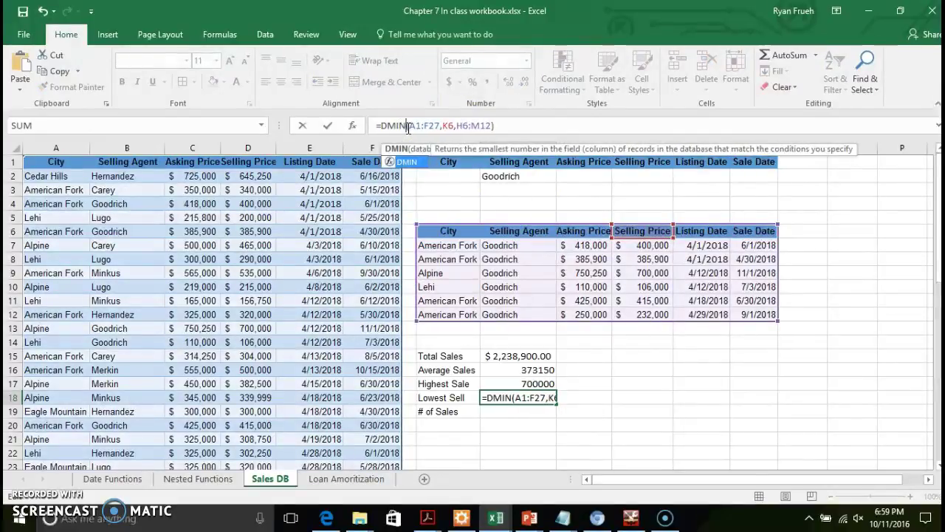
key("Return")
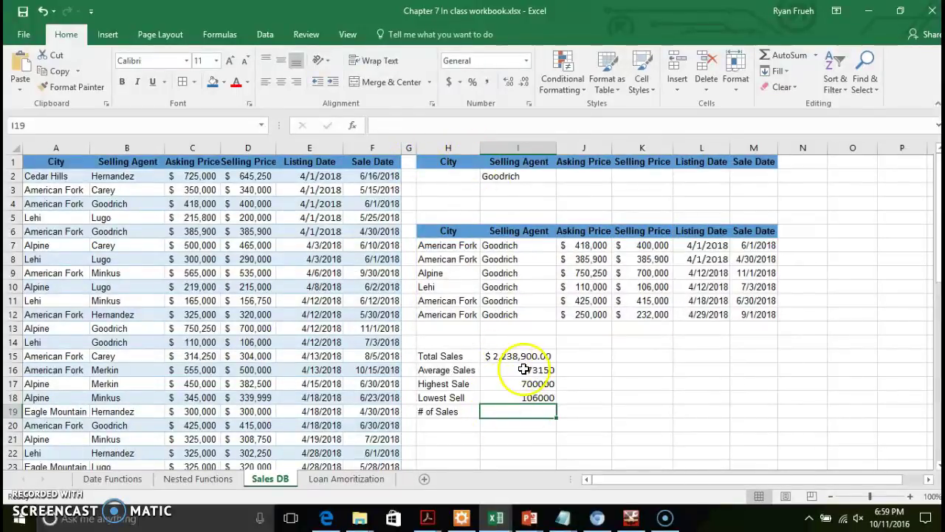
Enter =DCOUNT(A1:F27,K6,H6:M12) in the # of Sales cell I19, based on the DSUM formula.
left_click(440, 123)
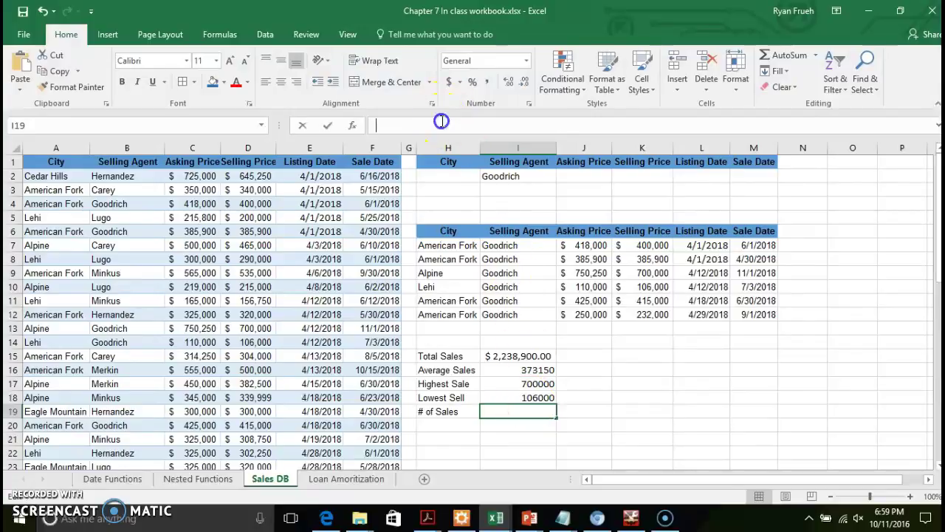
type("=DSUM(A1:F27,K6,H6:M12)")
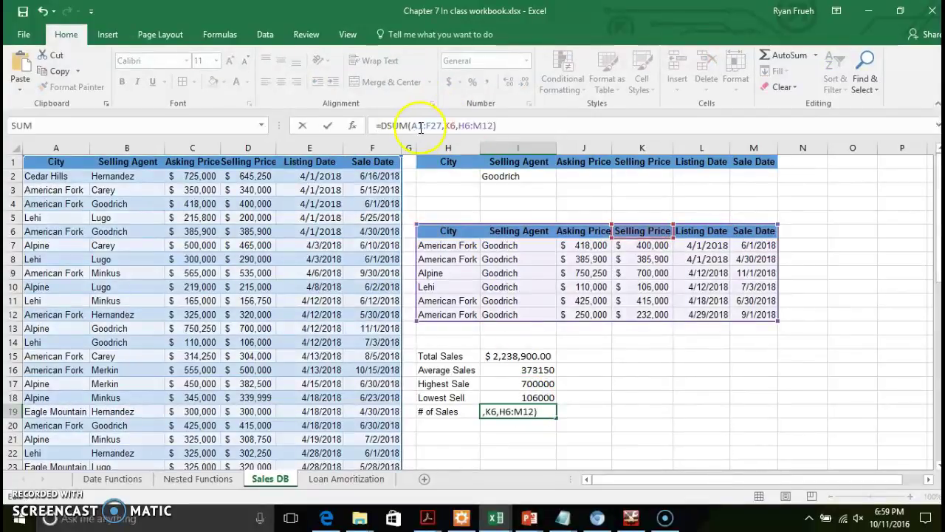
left_click(408, 127)
key("BackSpace")
key("BackSpace")
key("BackSpace")
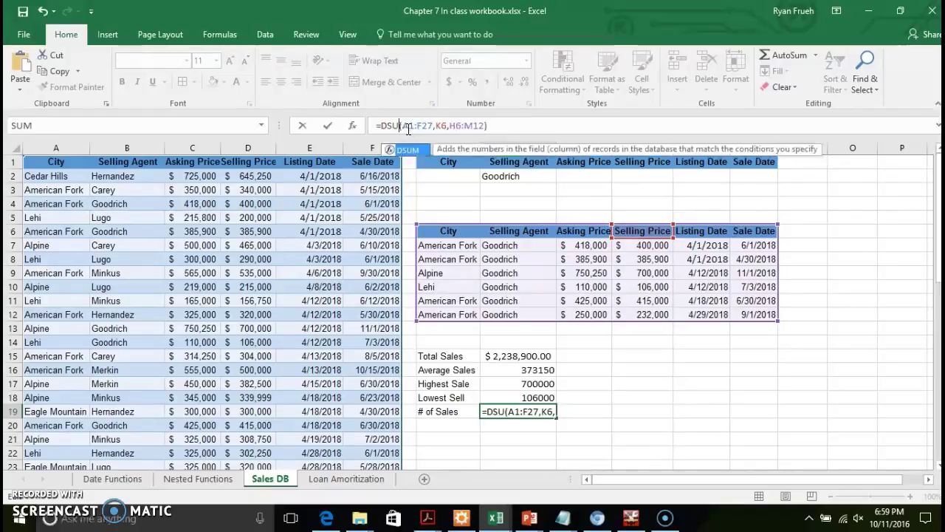
type("COUNT")
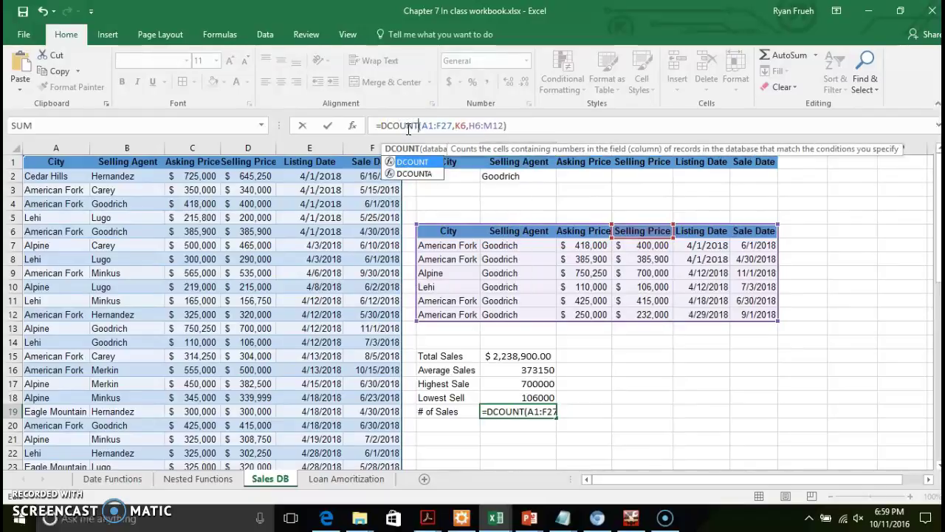
key("Return")
Format the average, highest and lowest sale results in I16:I18 as Accounting currency.
left_click_drag(508, 370, 507, 398)
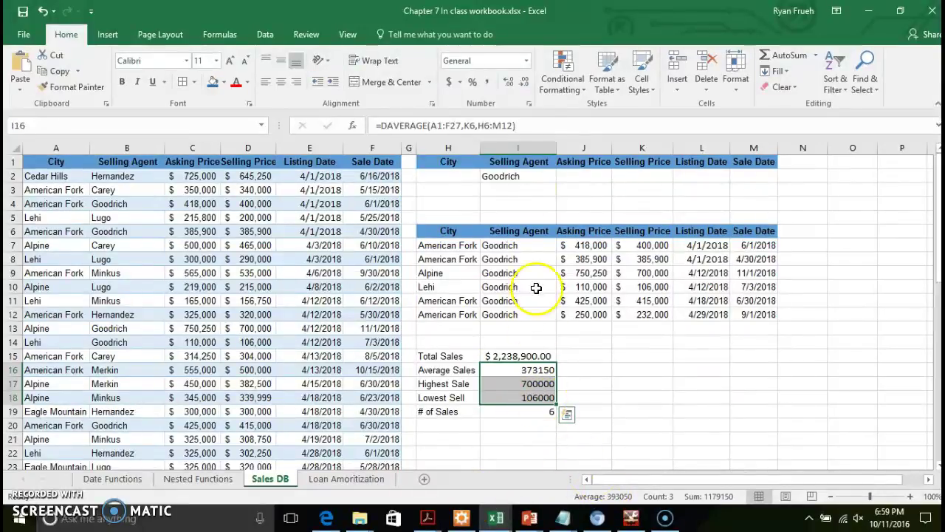
left_click(447, 82)
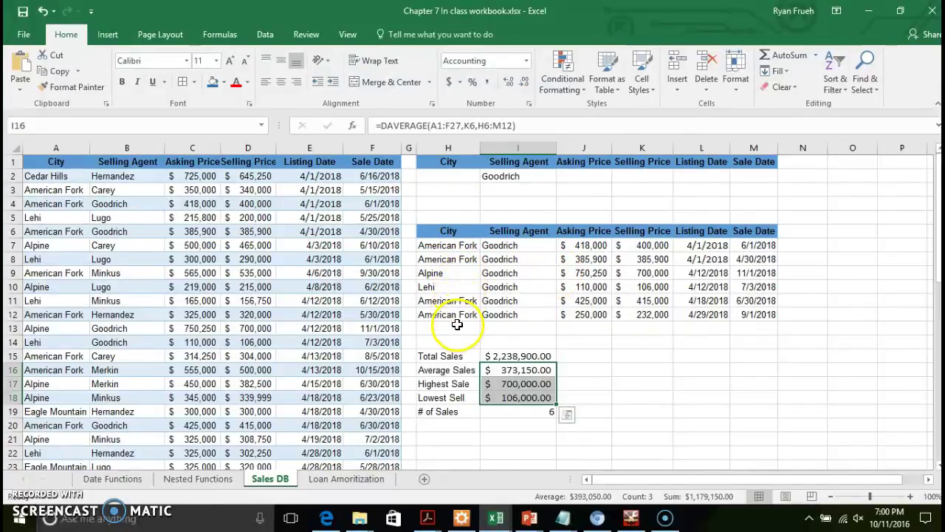
Add American Fork as the City criterion in cell H2 of the criteria range.
left_click(453, 175)
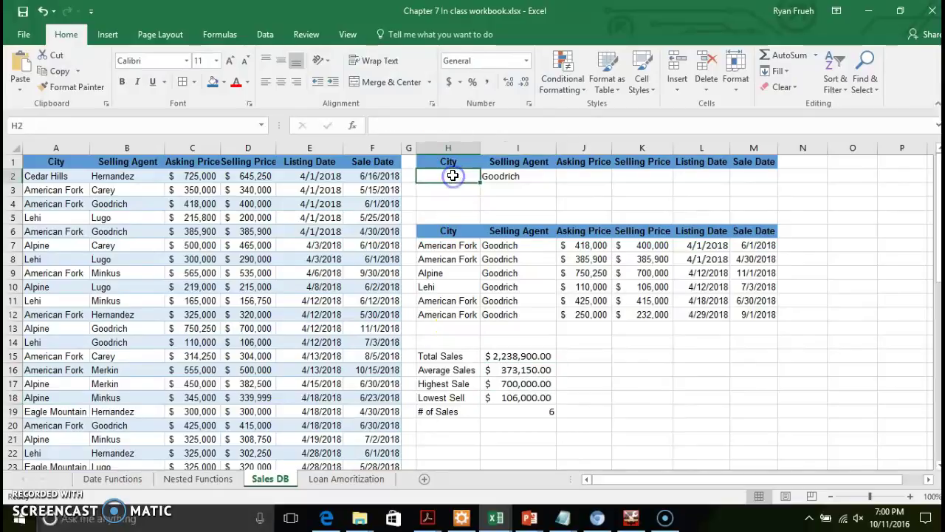
type("American Fork")
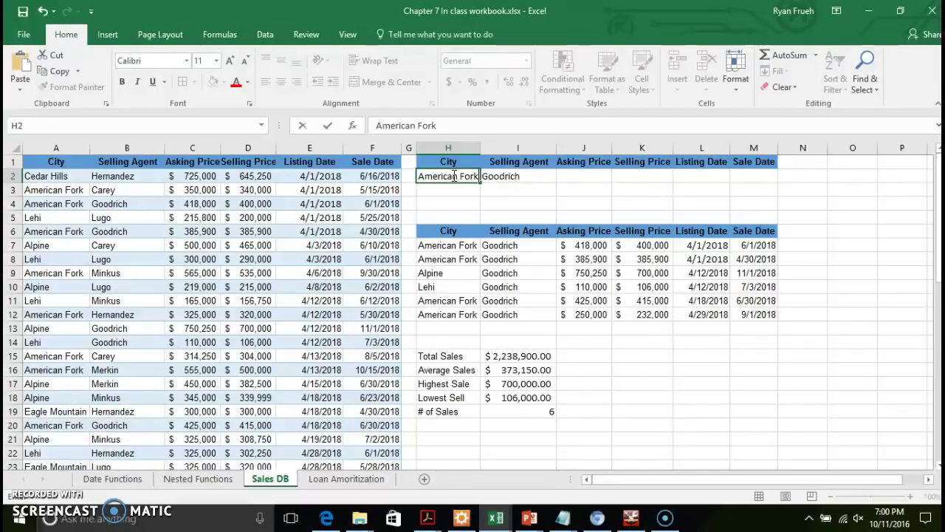
key("Return")
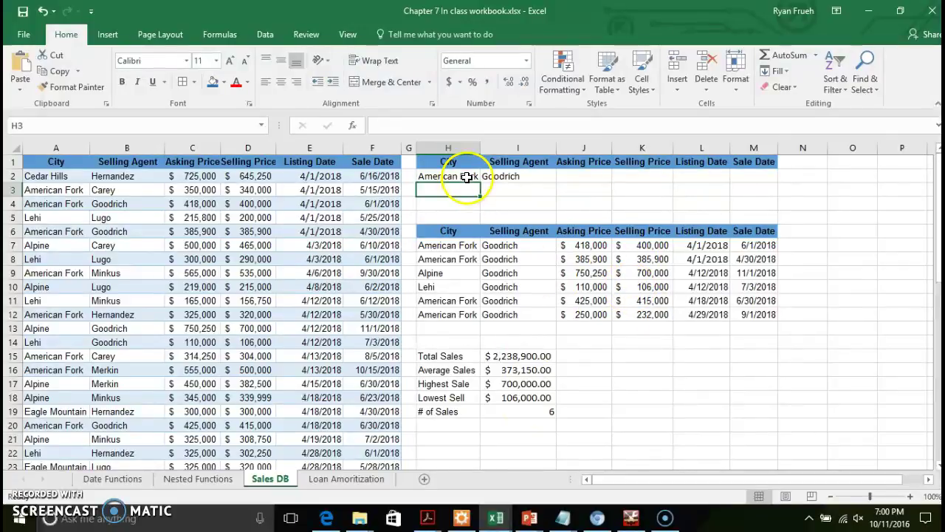
Run the Advanced Filter on A1:F27 with criteria range H1:M2, copying the matching records to H6:M12.
left_click(264, 35)
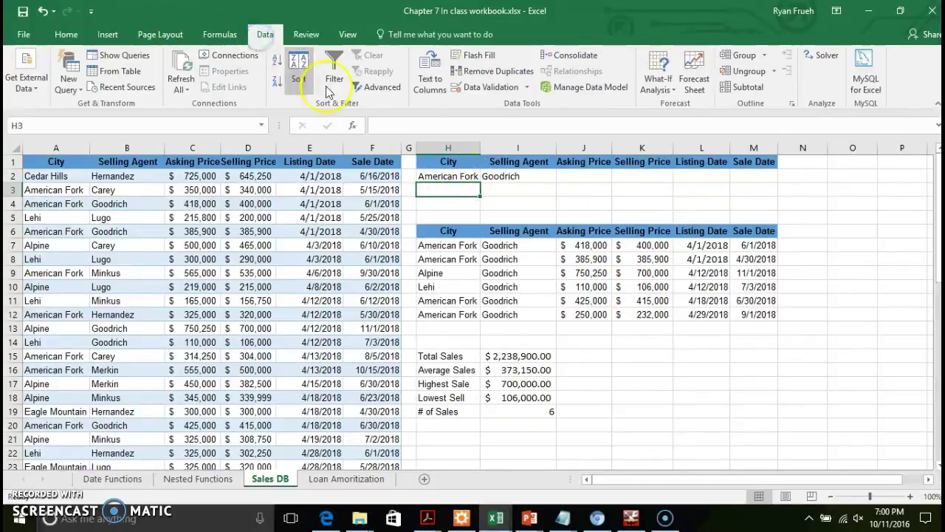
left_click(383, 88)
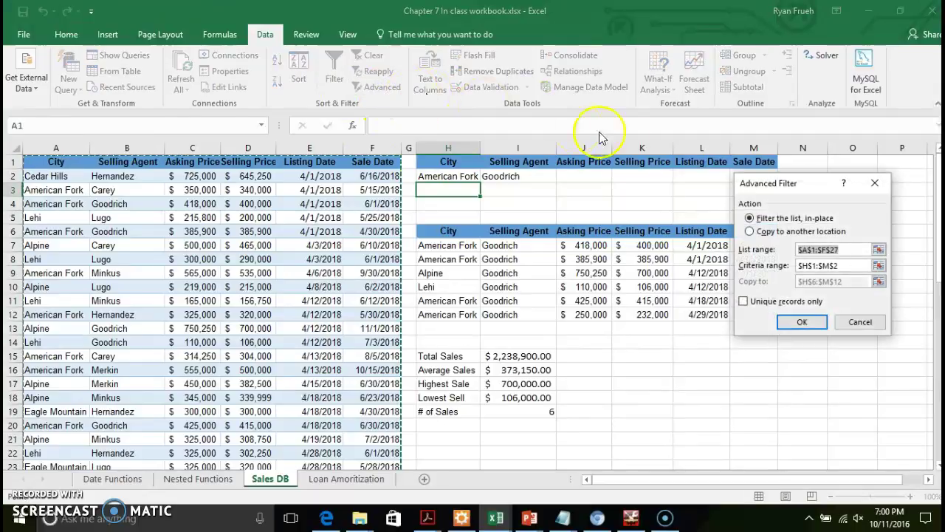
left_click(863, 267)
left_click(878, 265)
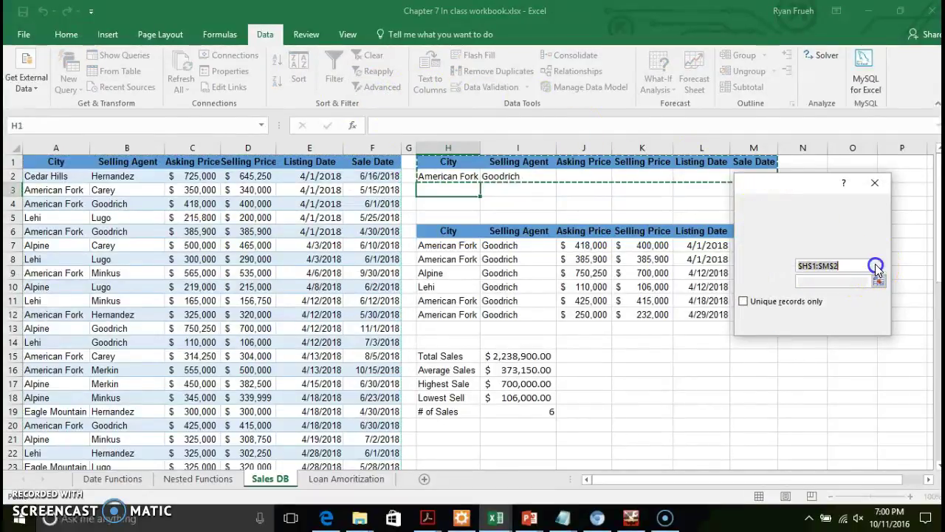
left_click_drag(440, 161, 788, 173)
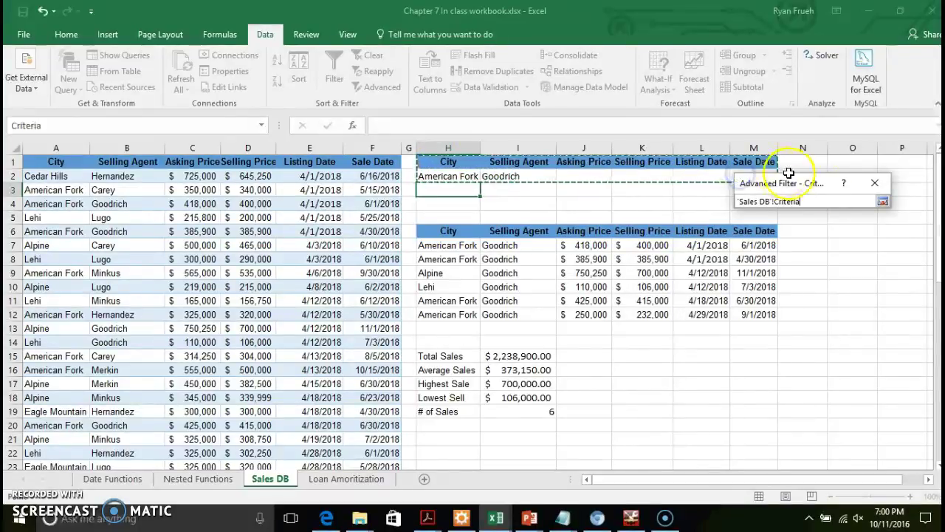
left_click(883, 201)
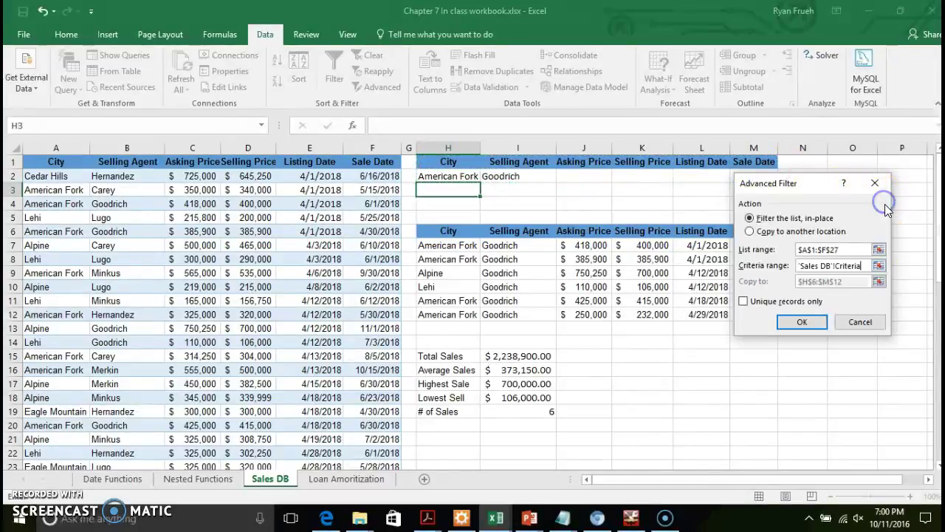
left_click(749, 231)
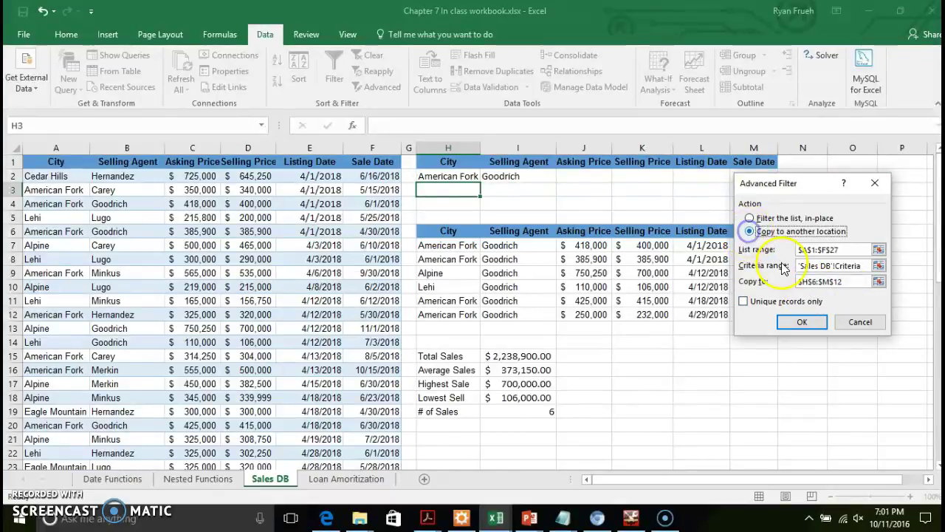
left_click(813, 324)
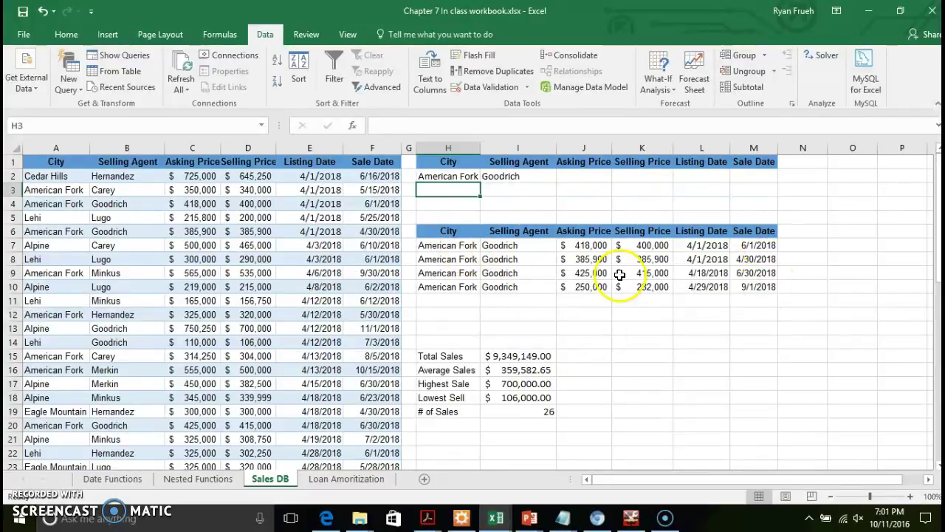
Change the criteria range of the Total Sales DSUM formula in I15 to H6:M10.
left_click(507, 356)
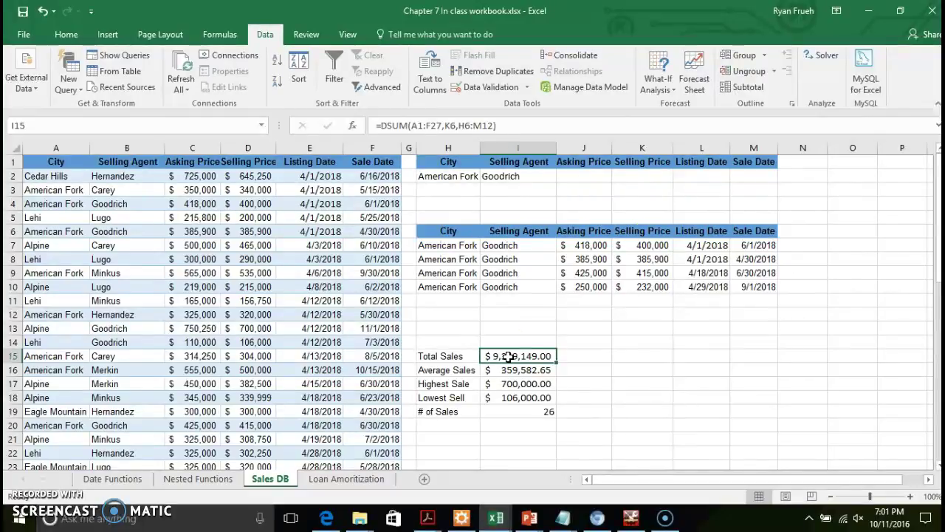
left_click(492, 126)
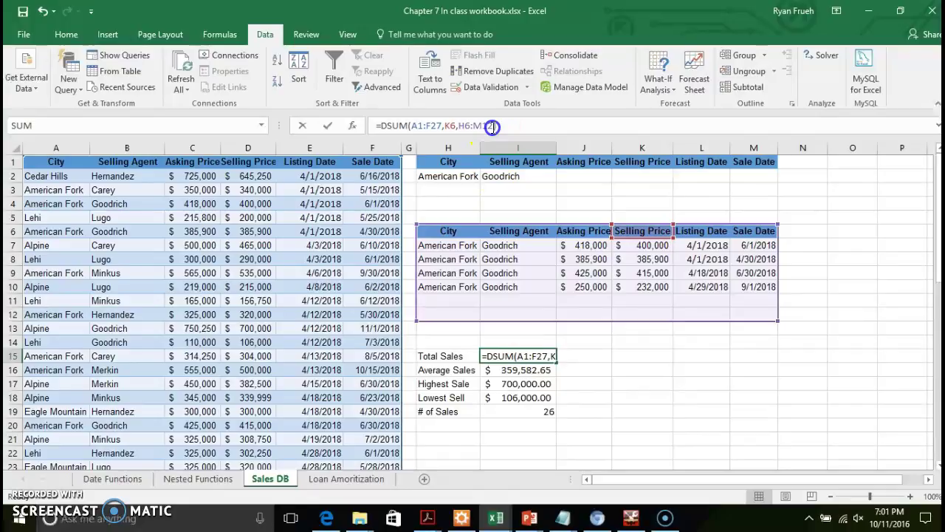
left_click(488, 126)
key("BackSpace")
type("0")
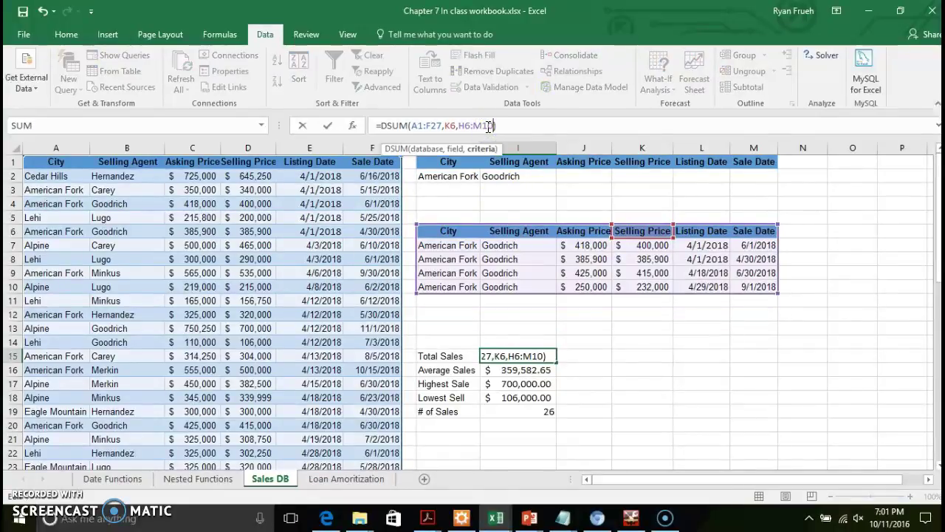
key("Return")
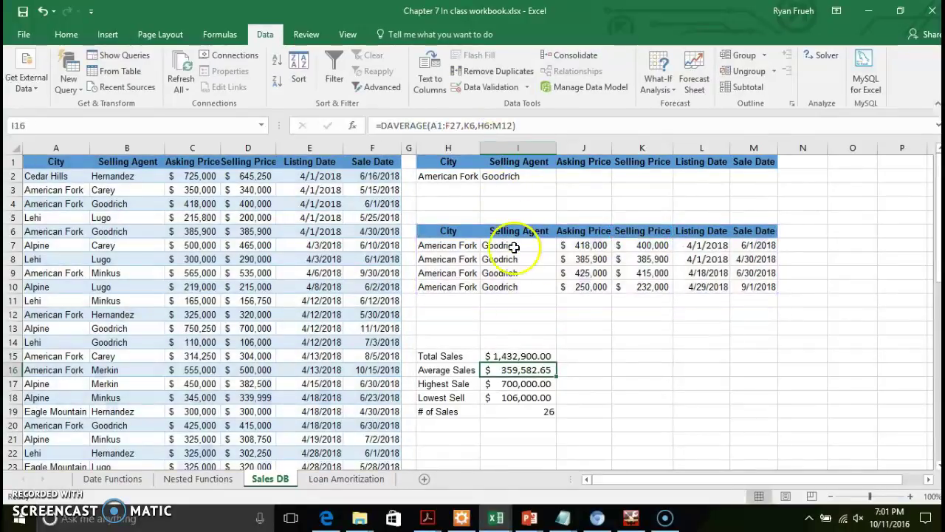
Change the criteria range of the Average Sales DAVERAGE formula in I16 to H6:M10.
left_click(511, 126)
left_click(507, 125)
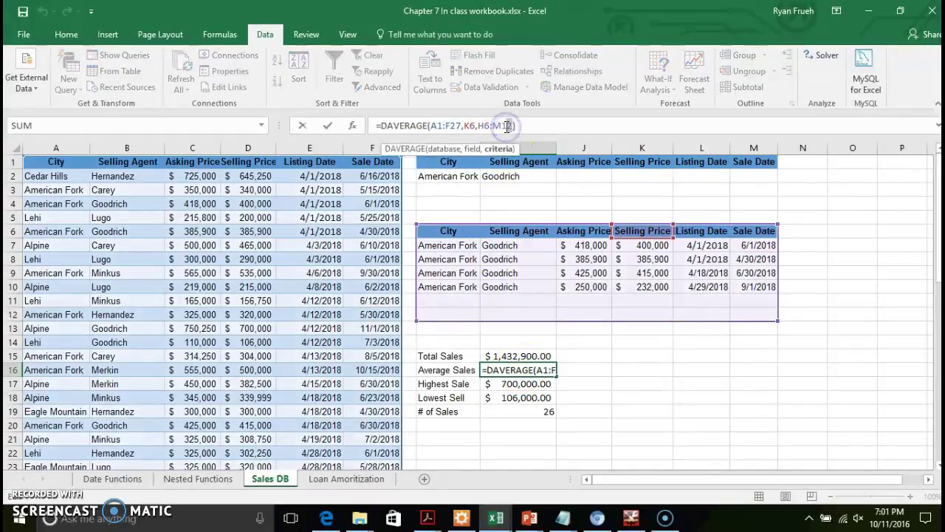
key("Return")
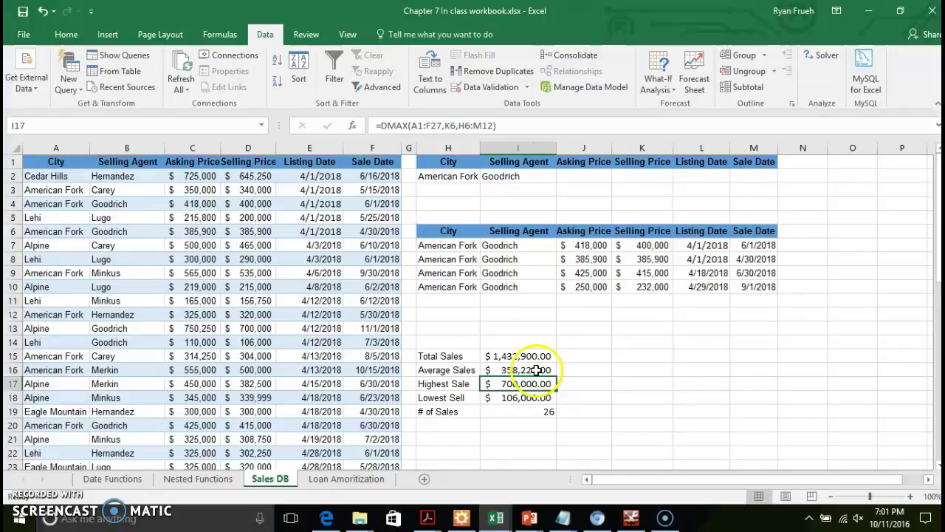
Change the criteria range of the Highest Sale DMAX formula in I17 to H6:M10.
left_click(491, 126)
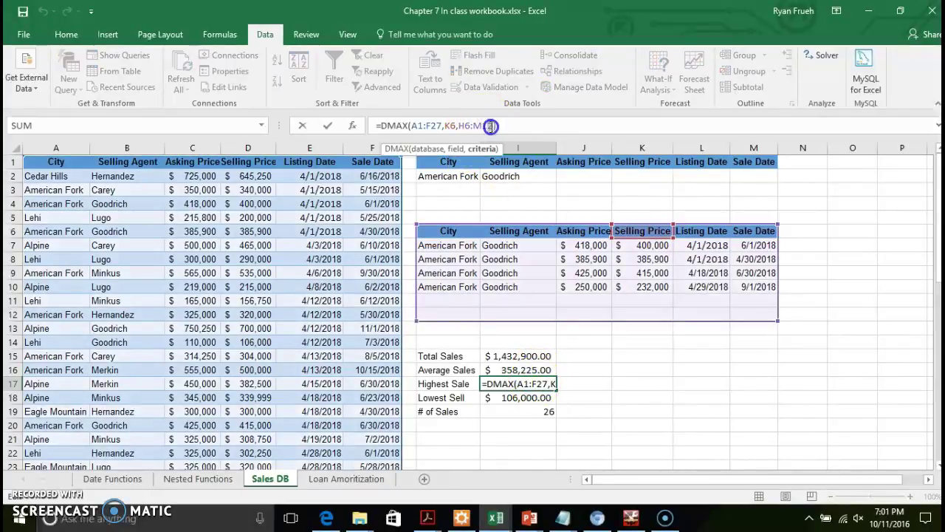
key("BackSpace")
type("0")
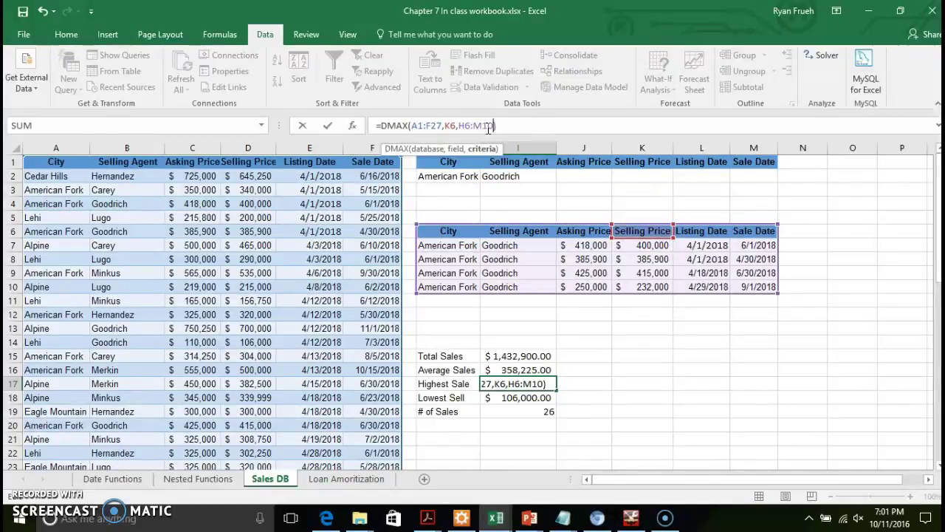
key("Return")
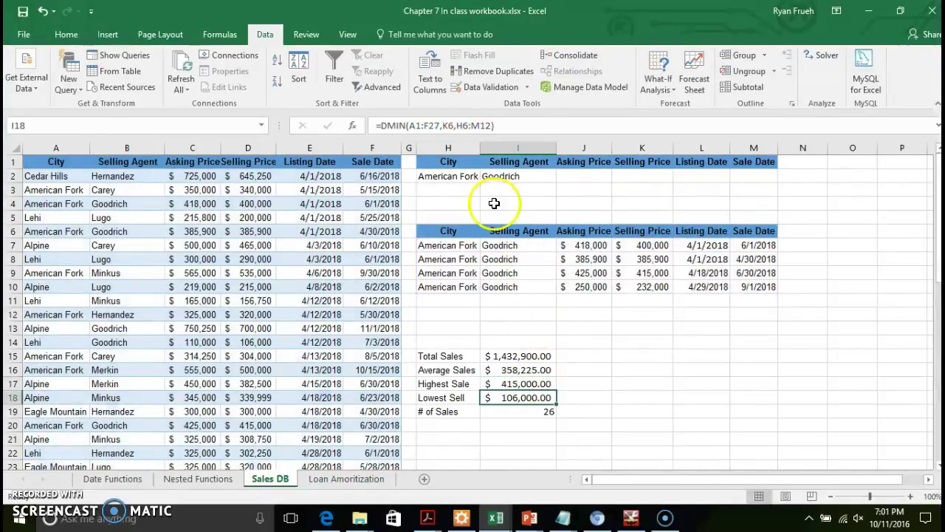
Change the criteria range of the Lowest Sell DMIN formula in I18 to H6:M10.
left_click(485, 125)
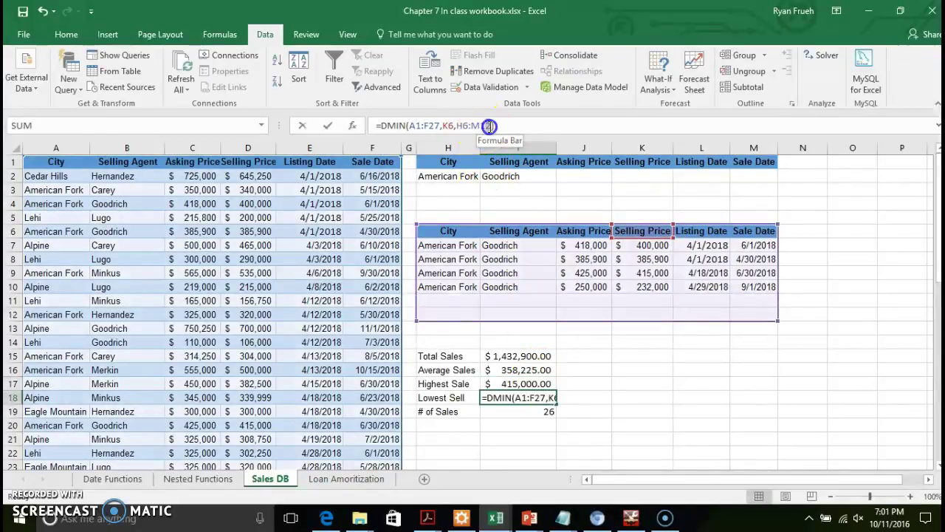
left_click(490, 126)
key("BackSpace")
type("0")
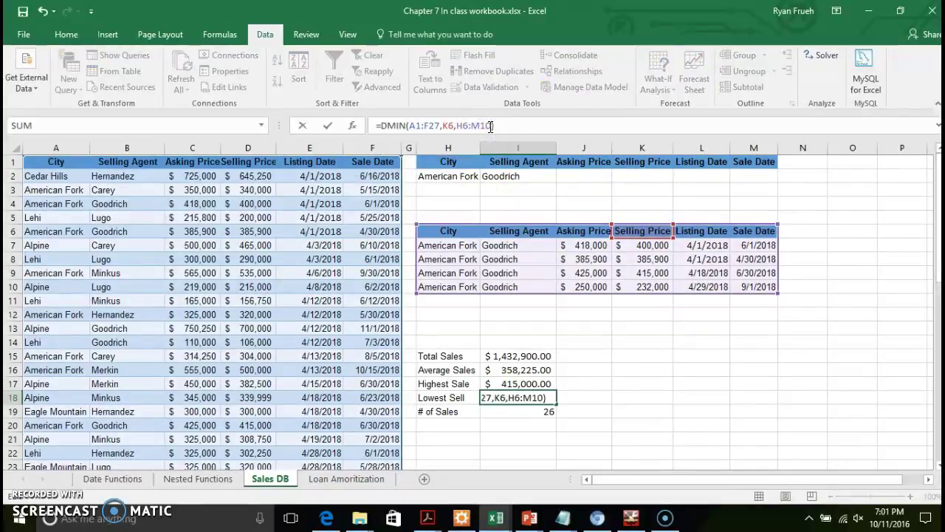
key("Return")
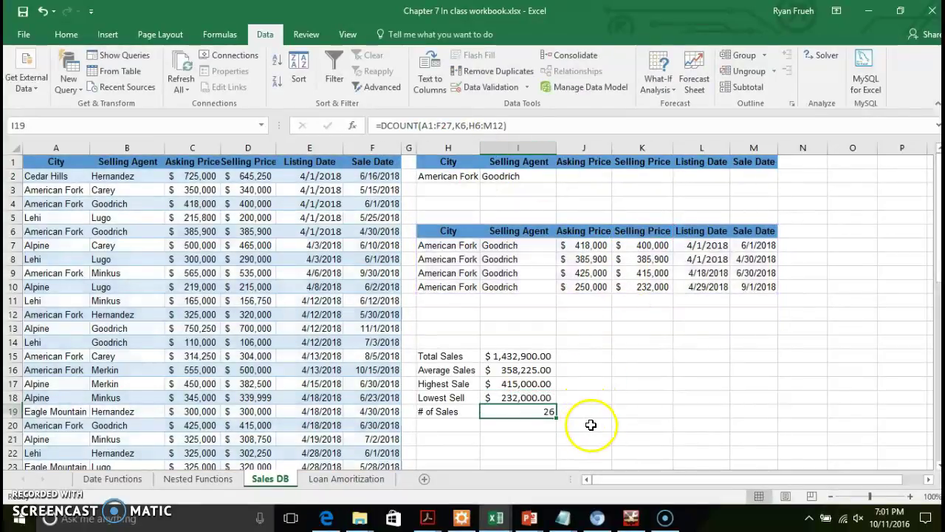
Change the criteria range of the # of Sales DCOUNT formula in I19 to H6:M10.
left_click(505, 126)
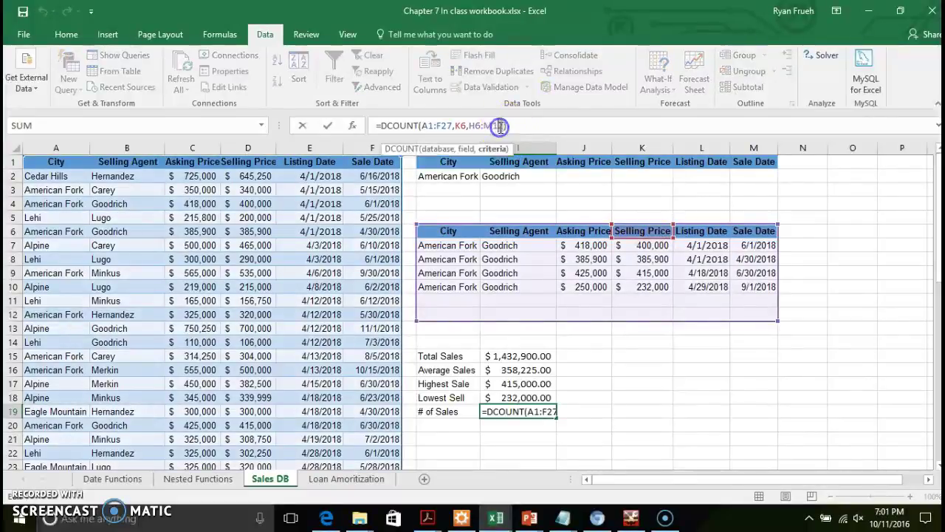
key("BackSpace")
type("0")
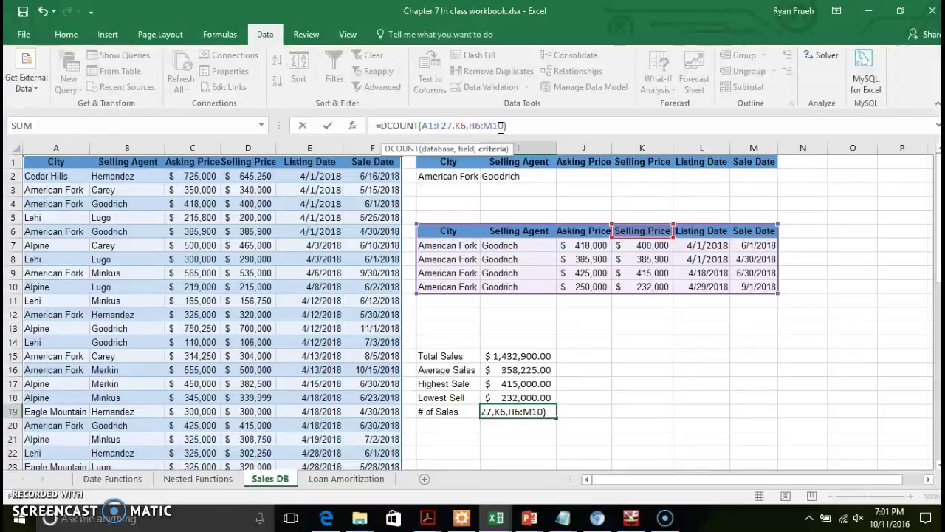
key("Return")
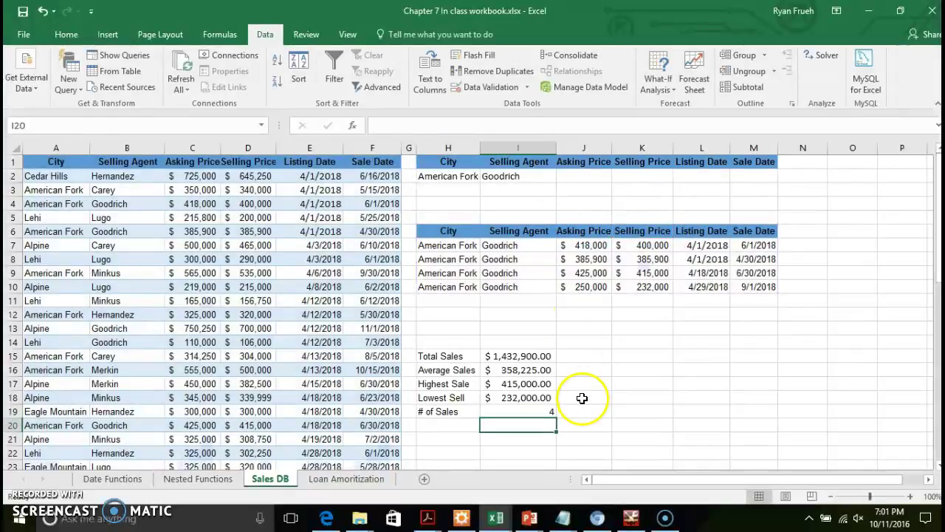